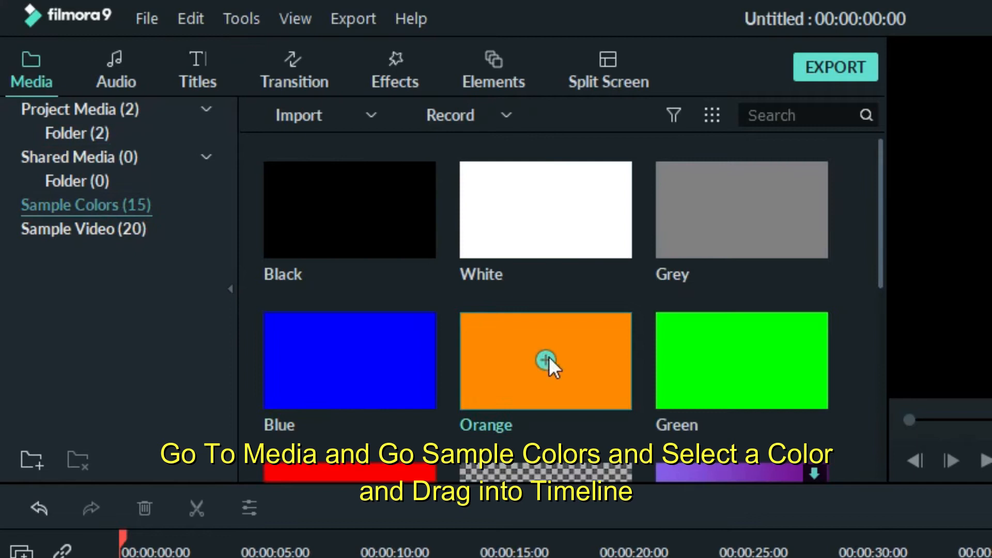
- Place the Orange sample color at the start of video track 1 and make the clip 8 seconds long
drag(604, 364, 112, 557)
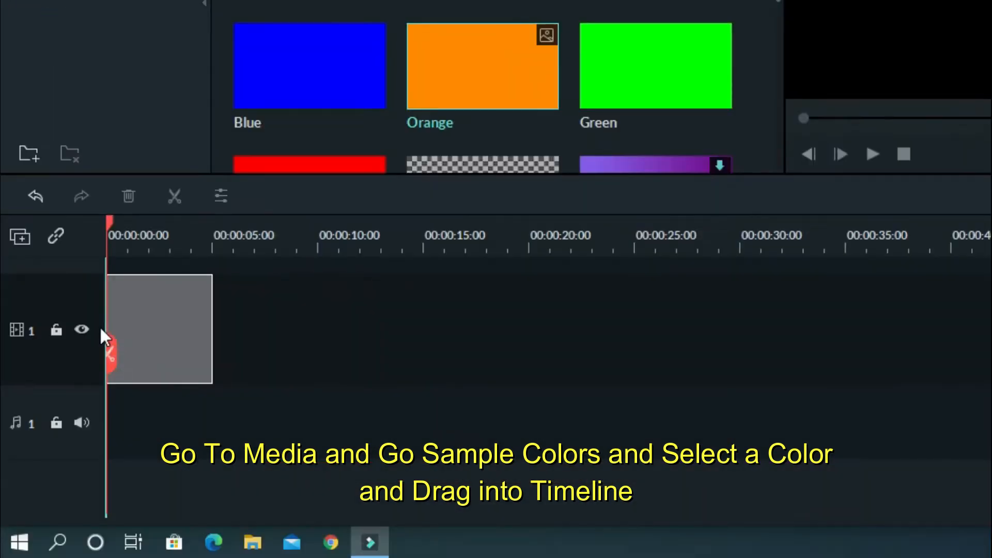
drag(101, 331, 104, 331)
drag(210, 311, 272, 288)
click(402, 231)
drag(239, 233, 497, 264)
click(500, 355)
key(Delete)
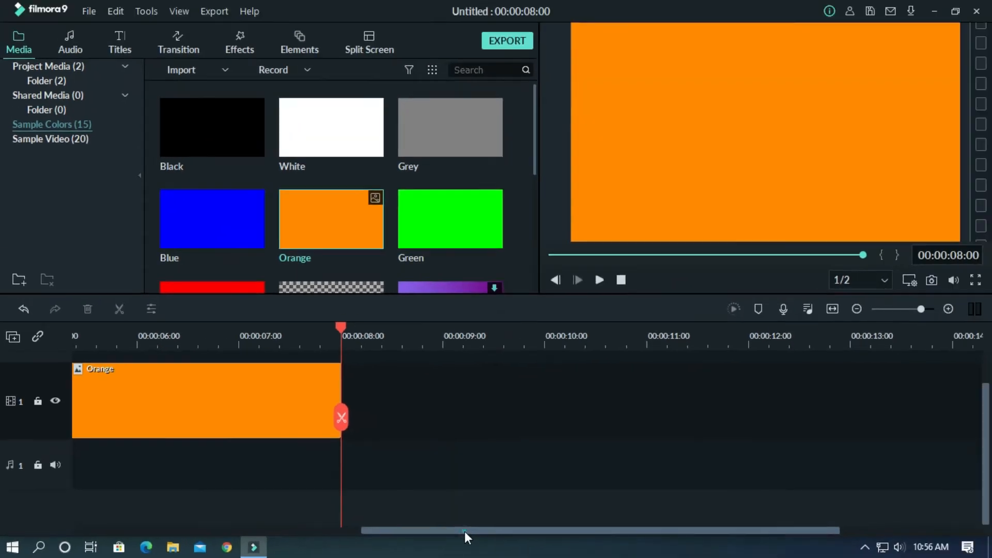
drag(680, 519, 155, 509)
scroll(2, 318, up, 3)
click(107, 235)
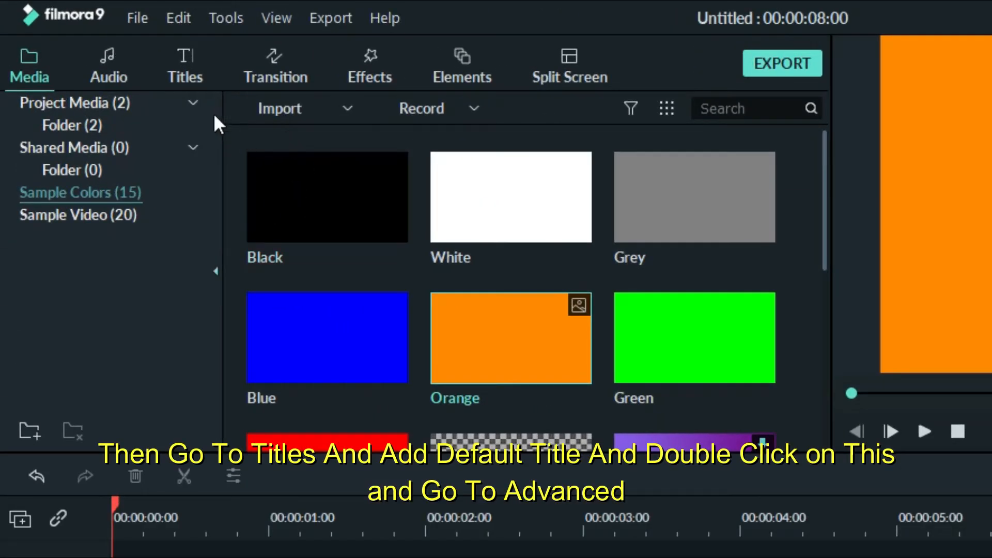
- Add the Default Title at the start of the track above the orange clip and extend it to 8 seconds
click(188, 75)
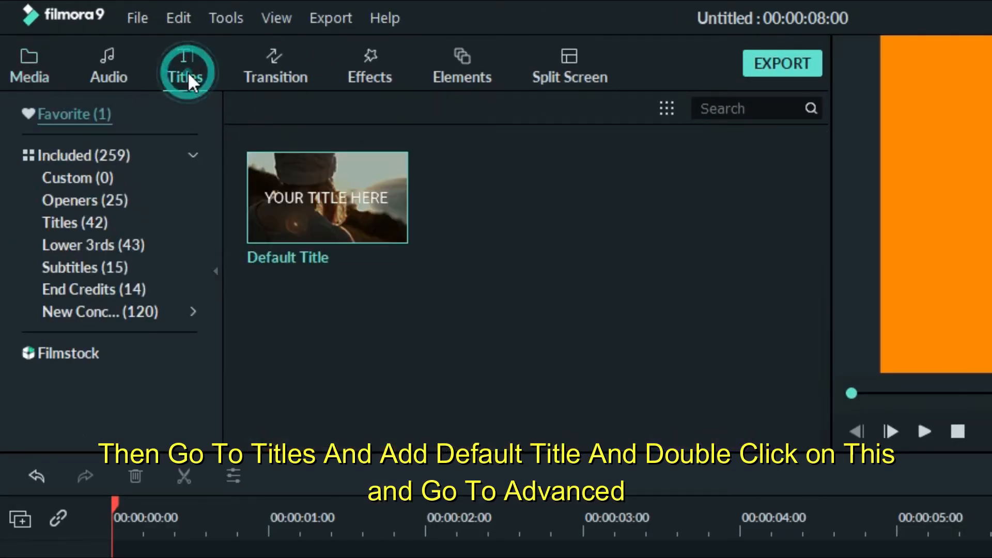
drag(377, 242, 85, 368)
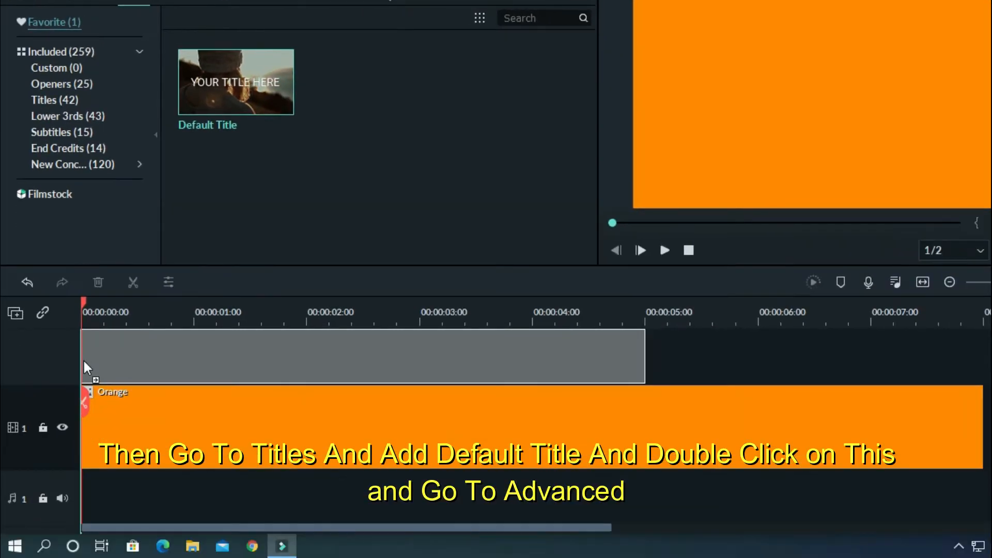
drag(646, 413, 982, 419)
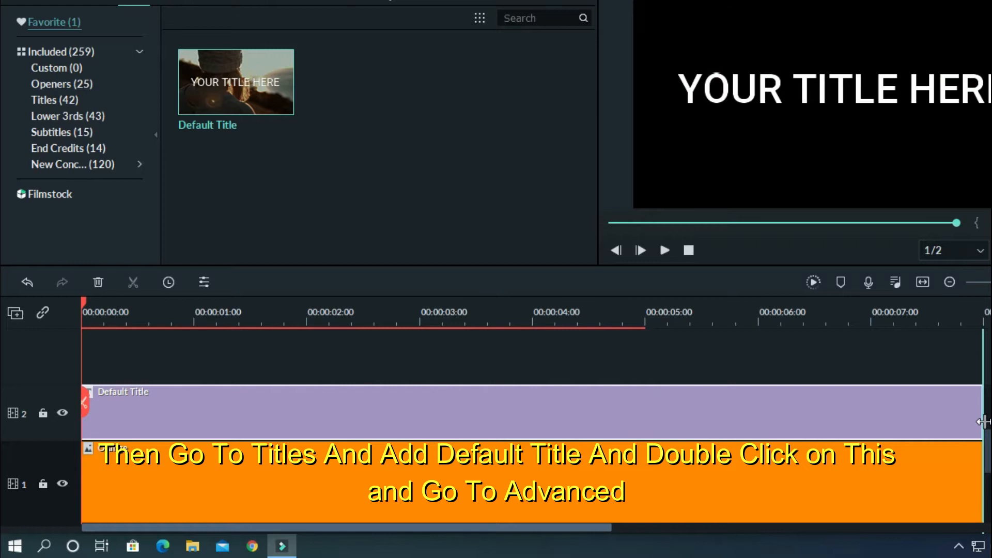
- In the title's advanced text editor, set the text to VIDEO EDITNG in Gotham-Bold, shrink it and place it left of center
double_click(215, 413)
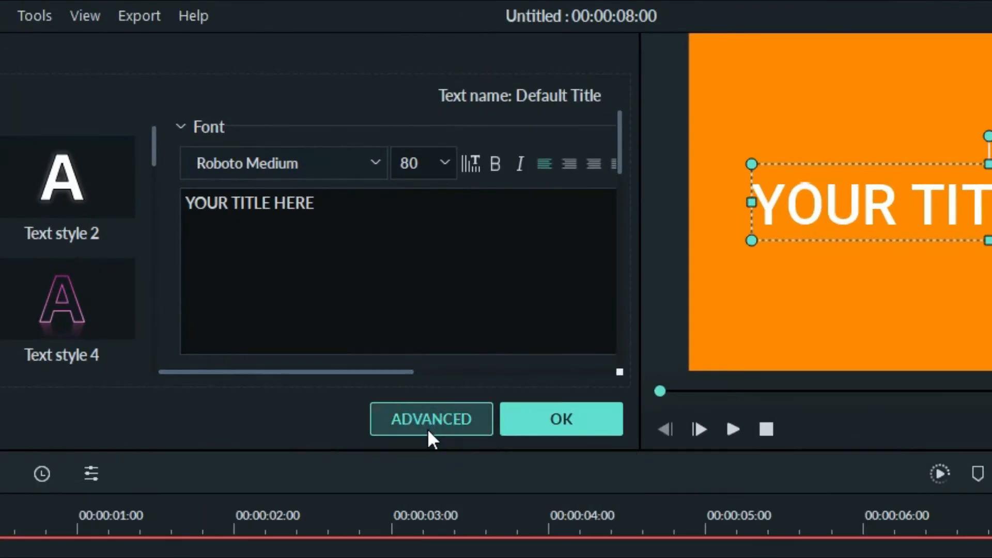
click(428, 430)
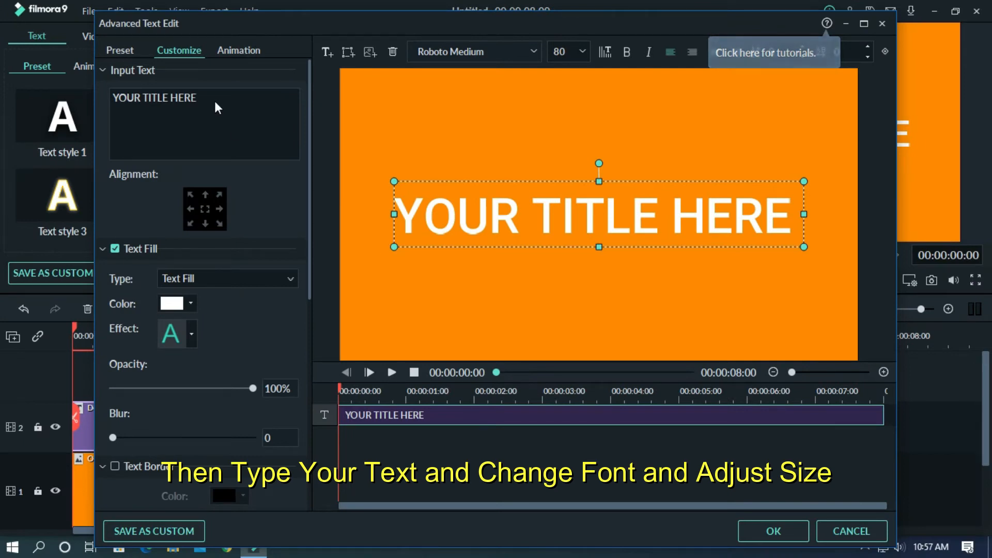
drag(215, 101, 112, 98)
text(VIDEO EDITNGgotham-Bold)
key(Return)
drag(791, 182, 663, 204)
mouse_move(575, 235)
mouse_down()
mouse_move(550, 227)
mouse_move(560, 227)
mouse_up()
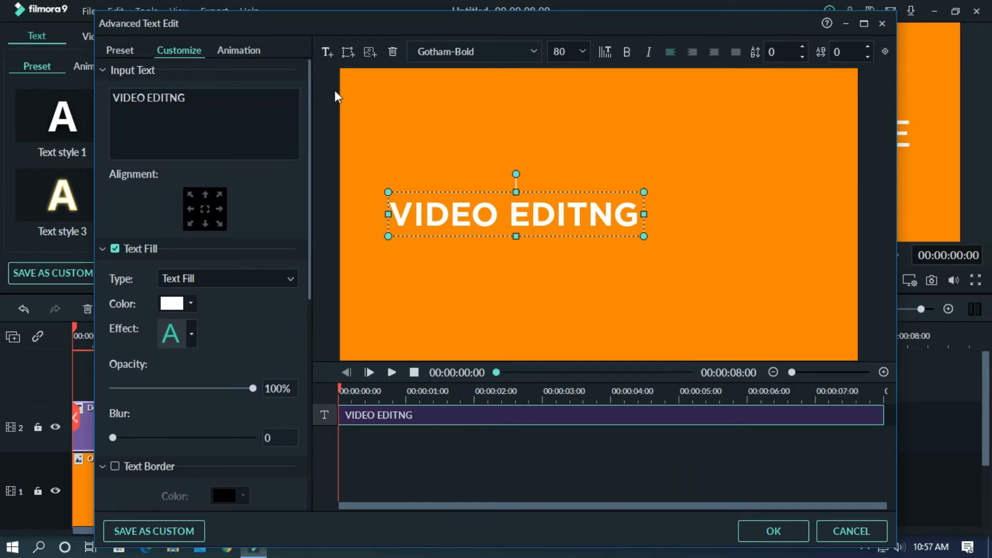
- Add a text layer reading TIPS in HelvLight Regular, scaled down and aligned just right of VIDEO EDITNG
click(326, 54)
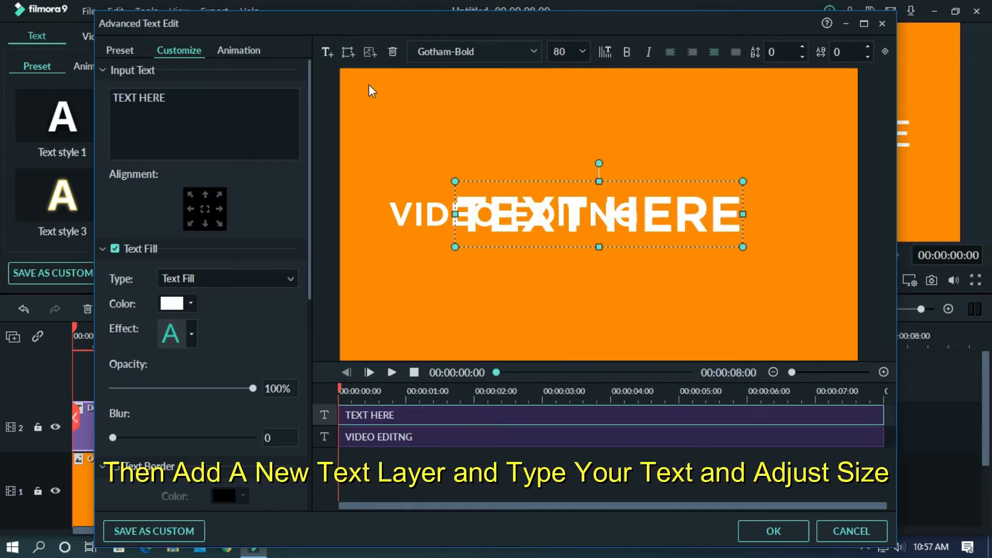
key(ctrl+a)
text(TIPS)
click(492, 54)
text(hel)
drag(613, 189, 728, 192)
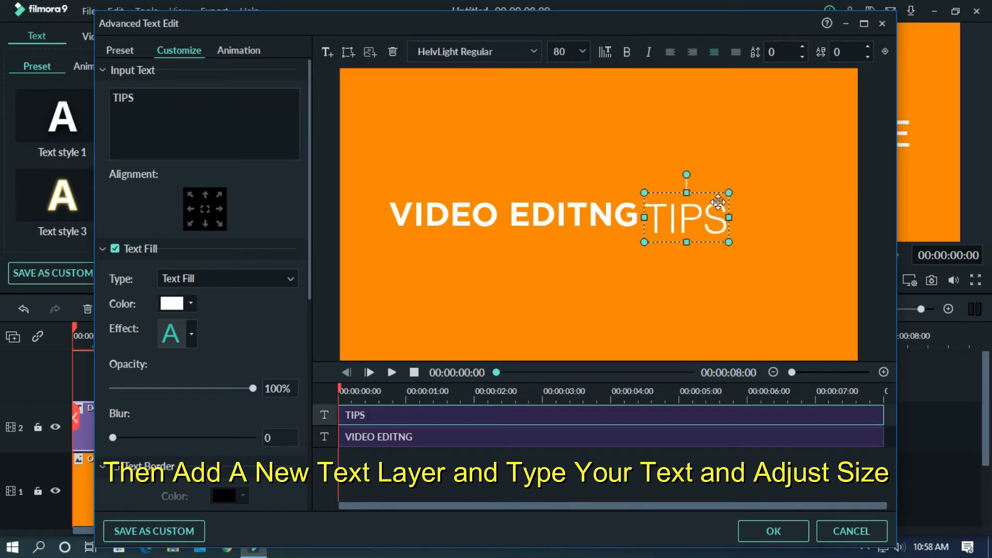
mouse_move(692, 222)
mouse_down()
mouse_move(700, 222)
mouse_move(685, 217)
mouse_up()
click(418, 441)
click(700, 255)
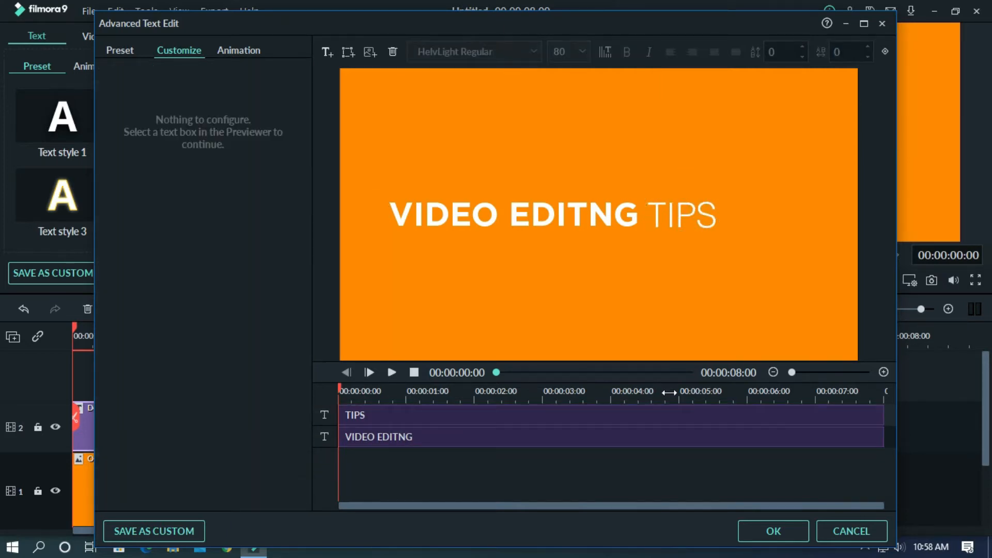
- Add a text layer reading TRICK, scaled down and placed over TIPS with the same left edge
click(328, 54)
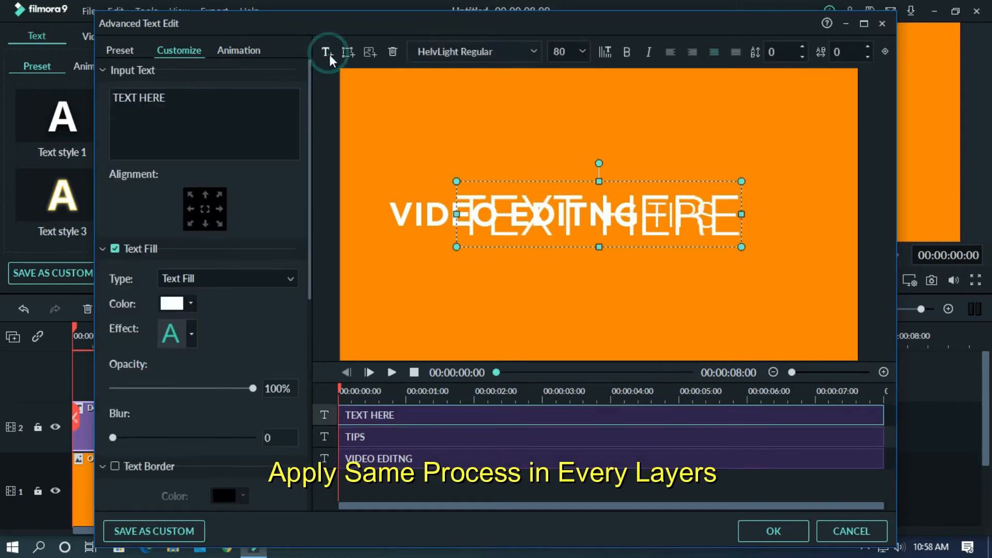
triple_click(187, 98)
text(TRICK)
drag(577, 212, 748, 193)
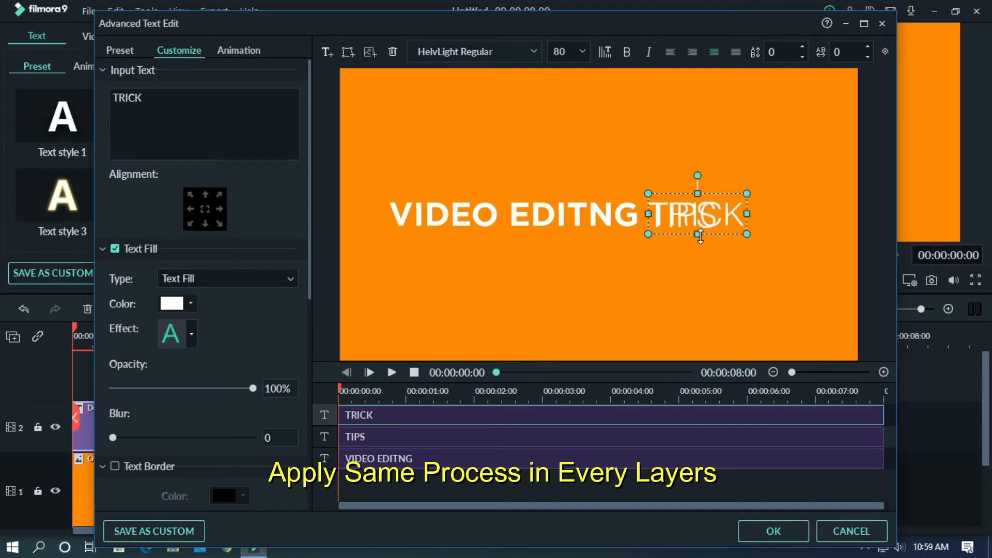
click(710, 321)
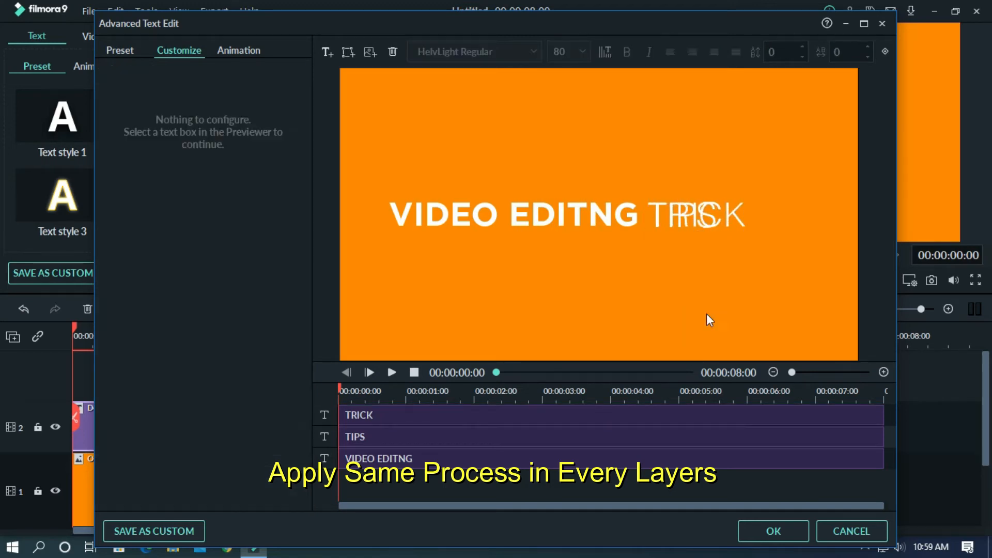
- Add a text layer reading TUTORIAL, scaled down and left-aligned over TIPS and TRICK
click(327, 52)
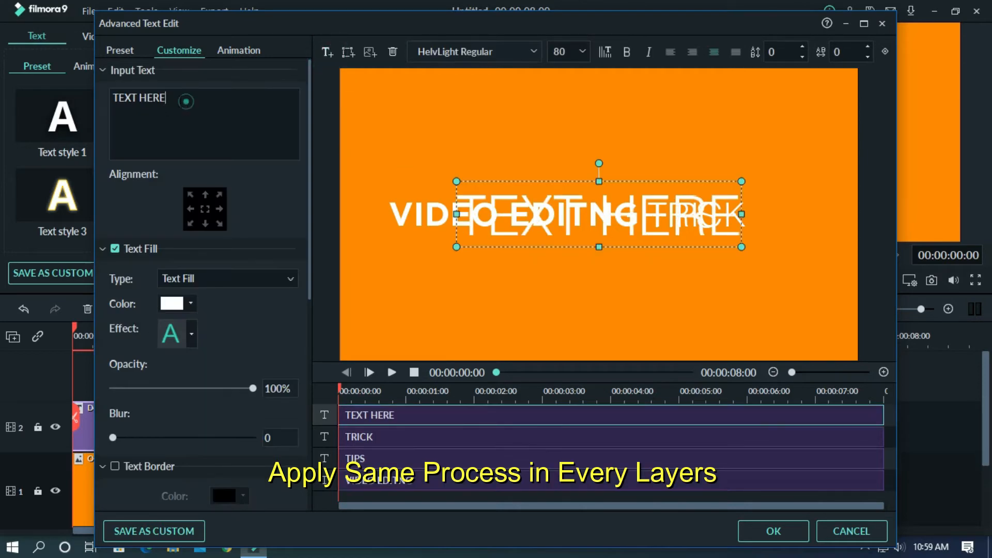
key(ctrl+a)
text(TUTORIAL)
drag(614, 216, 739, 215)
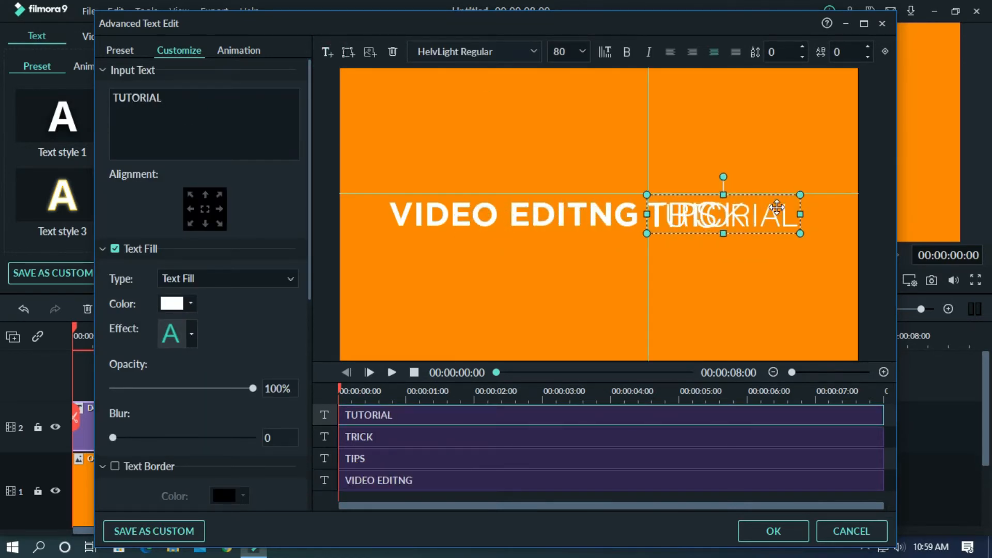
drag(738, 204, 740, 204)
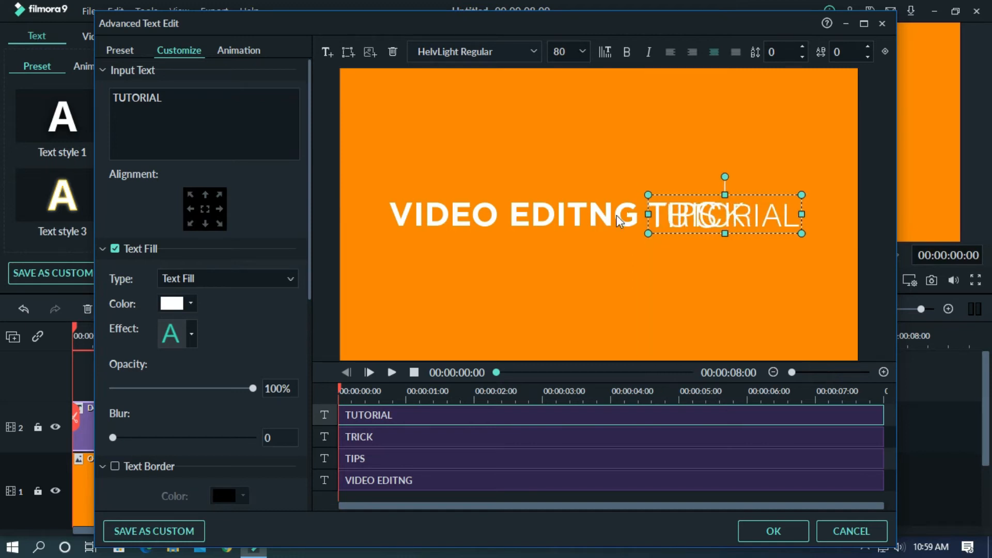
- Shorten the TIPS, TRICK and TUTORIAL layers to equal lengths of about 2 seconds, all starting at zero
click(379, 461)
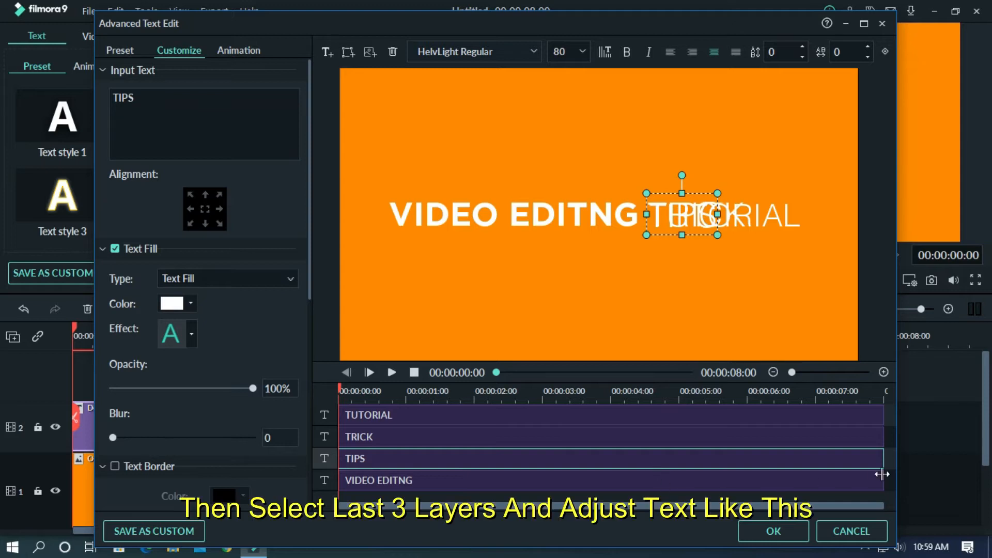
drag(881, 458, 408, 454)
drag(884, 436, 469, 425)
drag(879, 414, 588, 437)
drag(462, 415, 727, 414)
drag(518, 436, 378, 430)
drag(677, 415, 416, 415)
click(449, 457)
drag(469, 458, 480, 415)
click(468, 437)
click(458, 416)
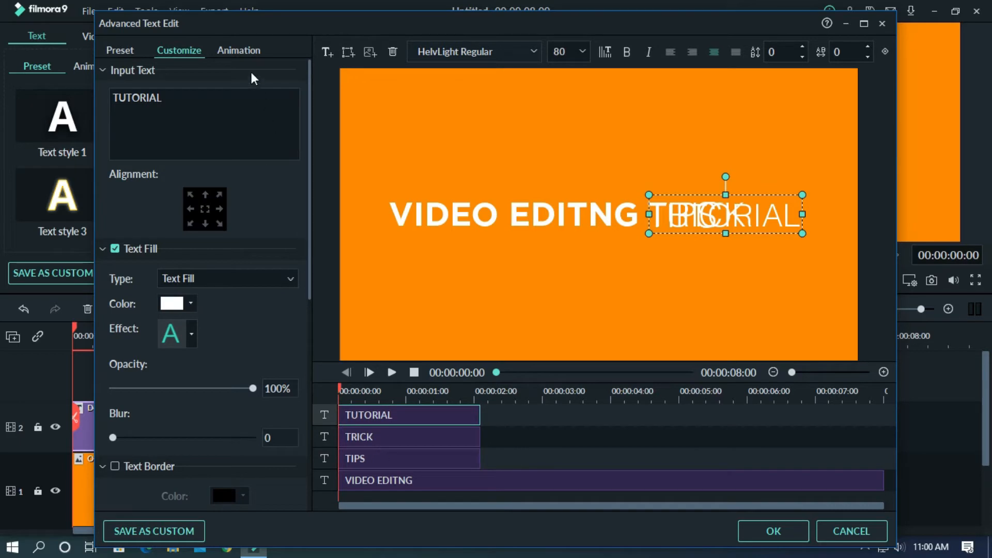
- Apply the Down Dir Insert animation to the VIDEO EDITNG layer
click(248, 49)
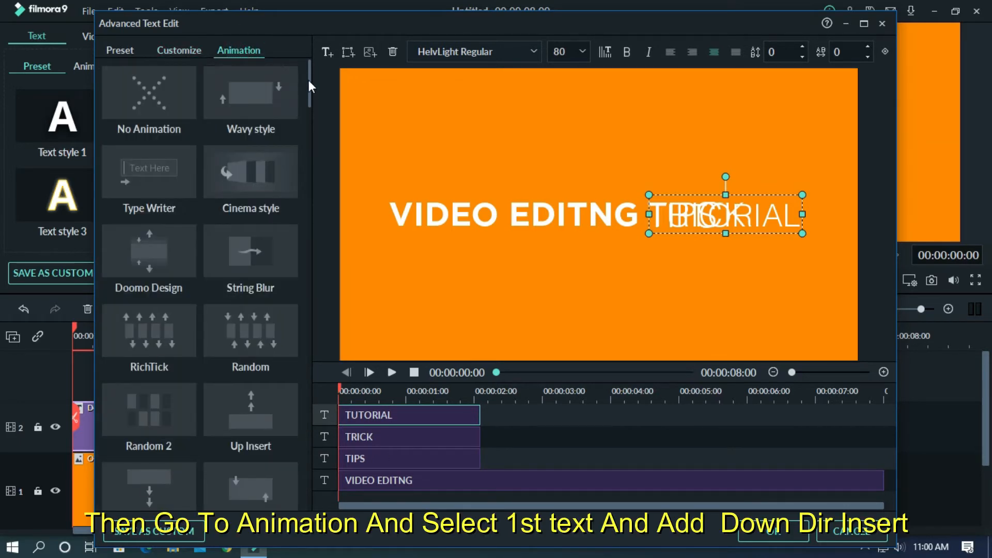
scroll(304, 80, down, 5)
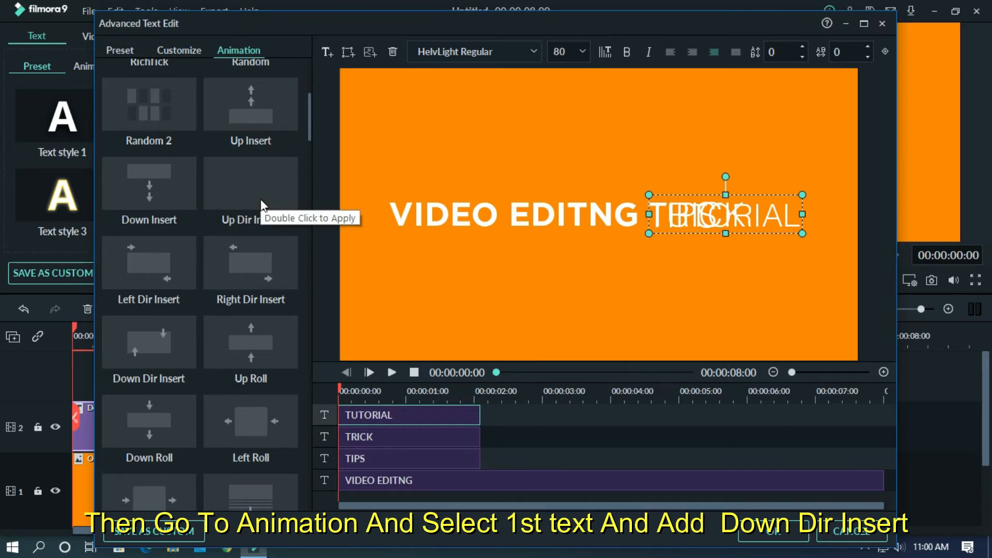
click(380, 486)
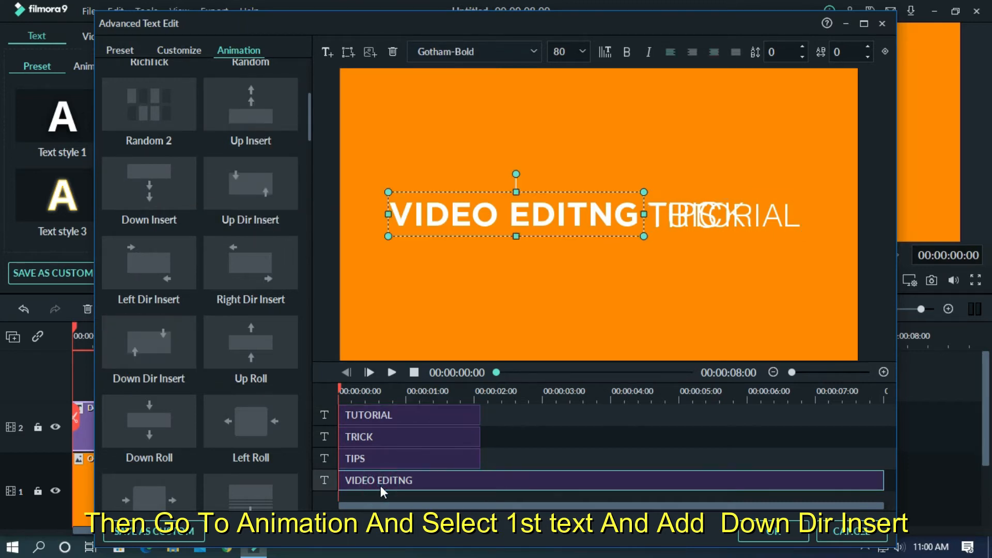
double_click(154, 362)
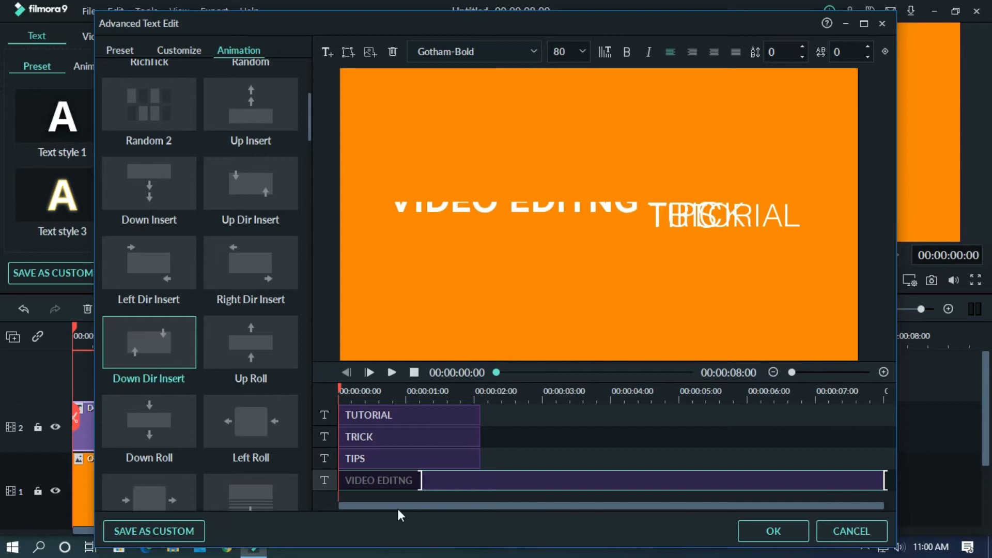
- Apply the Up Dir Insert animation to the TIPS, TRICK and TUTORIAL layers
click(363, 465)
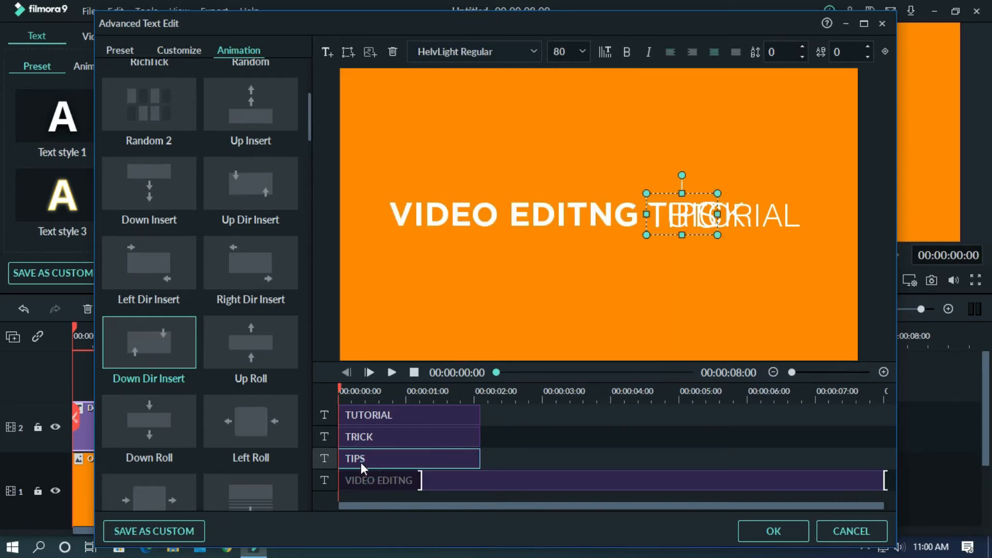
double_click(250, 215)
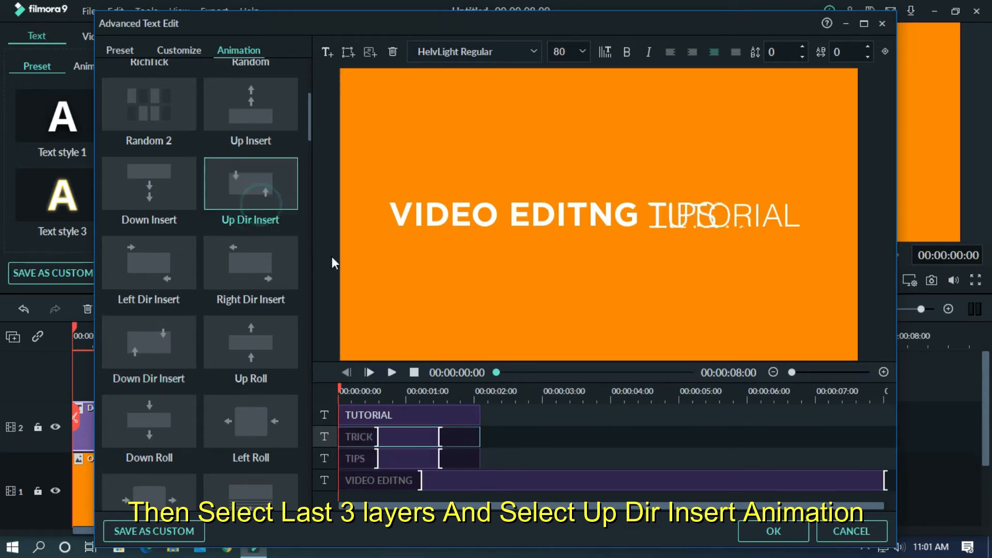
double_click(243, 189)
- End the entrance animation at 00:00:00:12 for VIDEO EDITNG and 00:00:00:09 for the three short layers, whose exits start at 00:00:01:19
click(420, 481)
drag(420, 482, 369, 480)
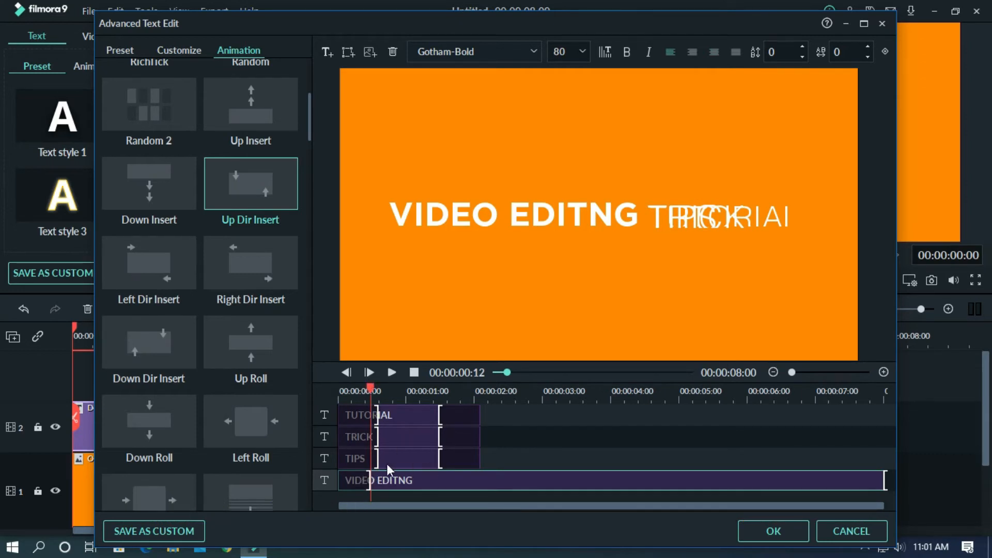
drag(376, 456, 361, 458)
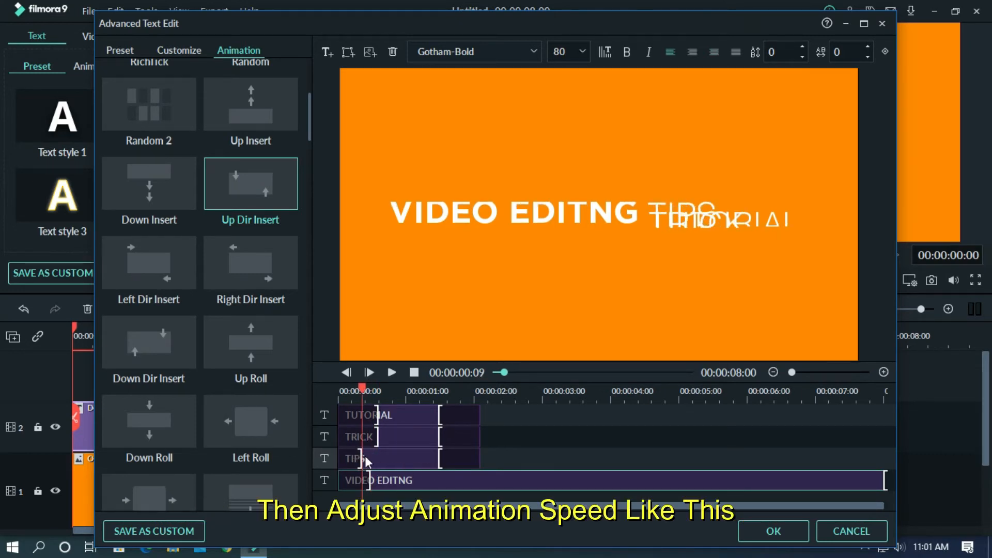
drag(440, 459, 458, 458)
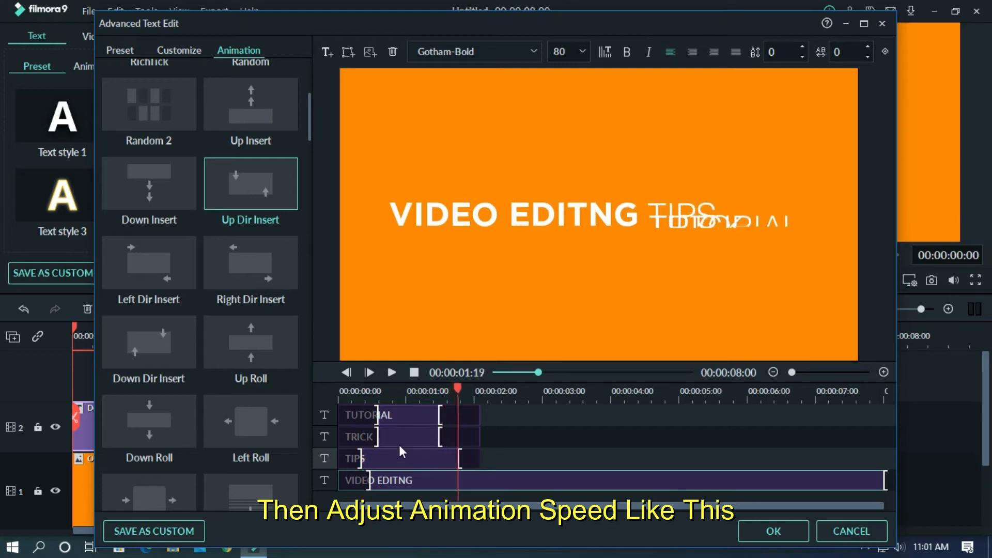
drag(378, 437, 361, 437)
drag(440, 437, 459, 436)
drag(377, 415, 361, 415)
drag(441, 415, 530, 442)
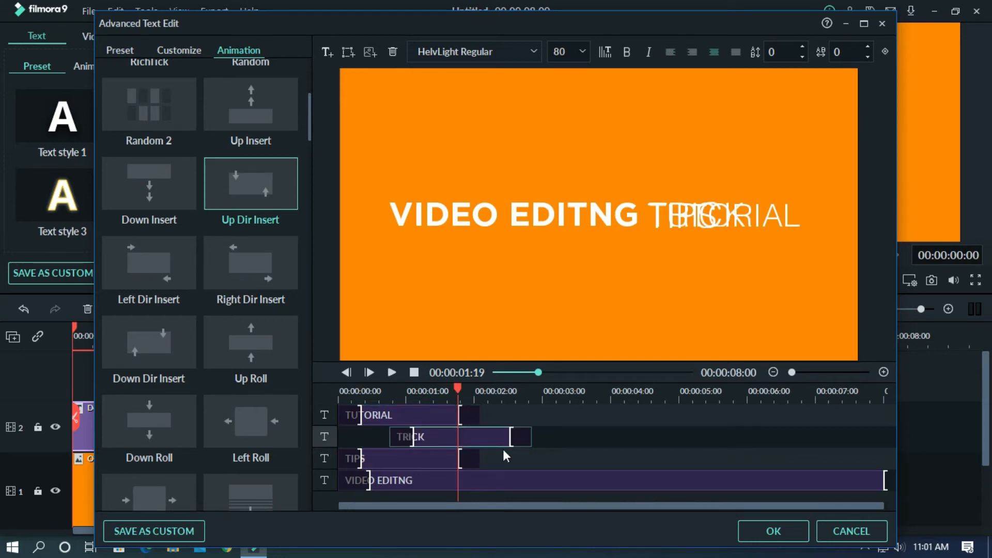
- Stagger the TIPS, TRICK and TUTORIAL layers end to end in that order, with TIPS starting at about 0.5 seconds
drag(467, 460, 654, 445)
drag(473, 414, 783, 404)
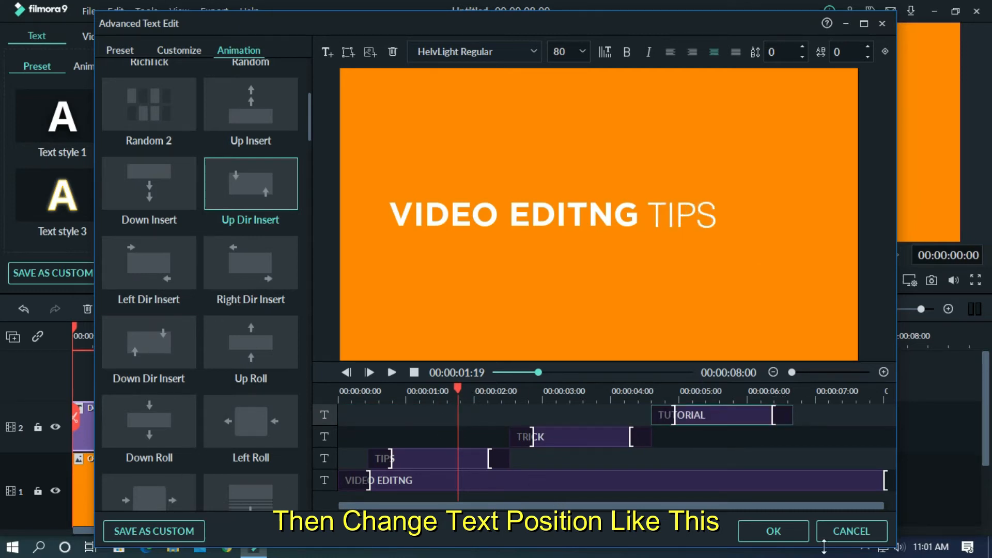
- Trim the VIDEO EDITNG layer to end with TUTORIAL and start its exit animation at about 00:00:06:10
drag(886, 483, 777, 486)
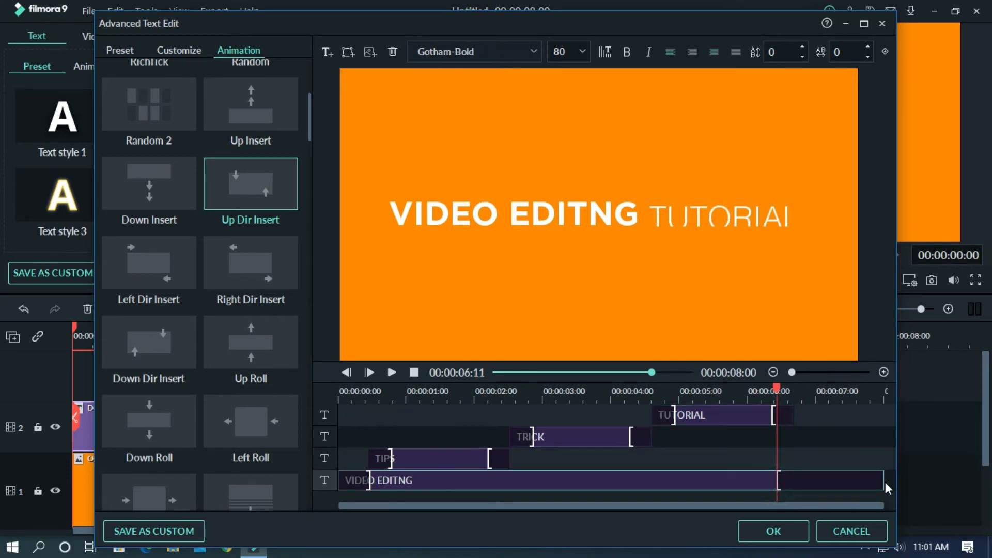
click(882, 482)
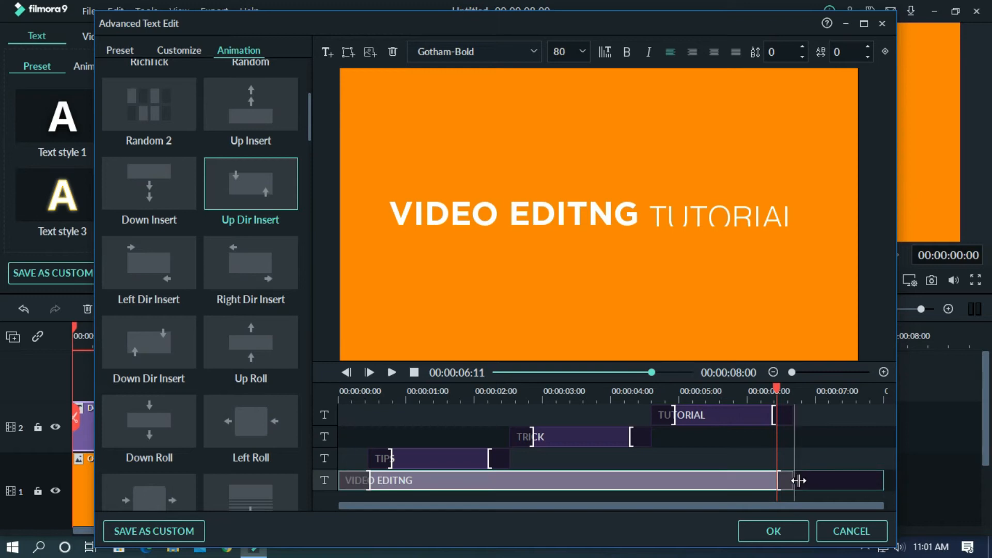
drag(798, 481, 799, 481)
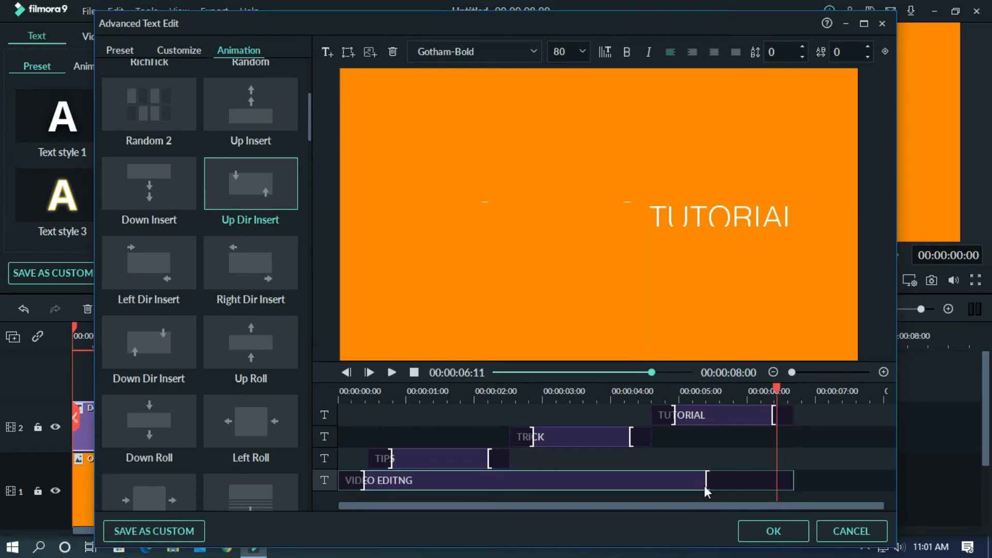
drag(708, 481, 775, 482)
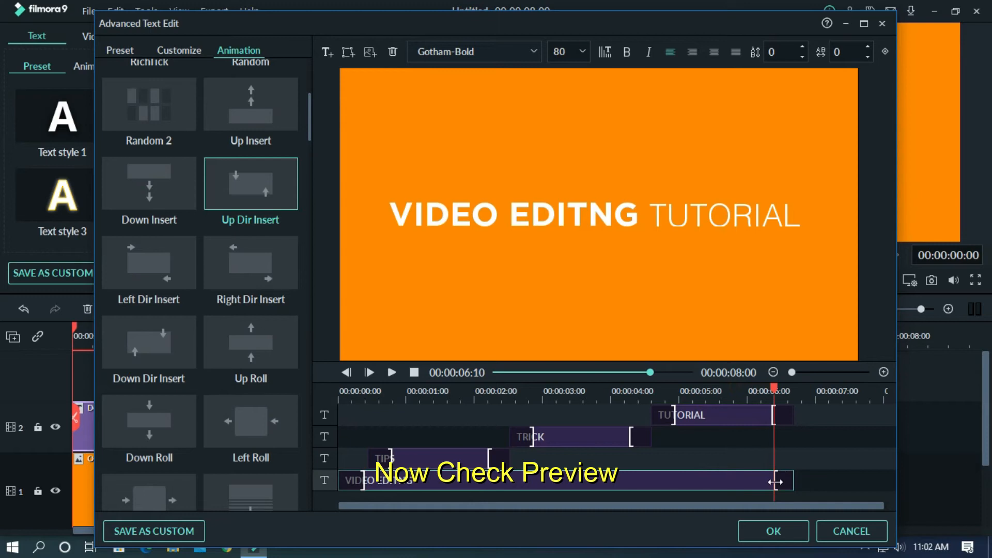
- Play the title animation from the start and accept the title's text edits
drag(778, 396, 347, 396)
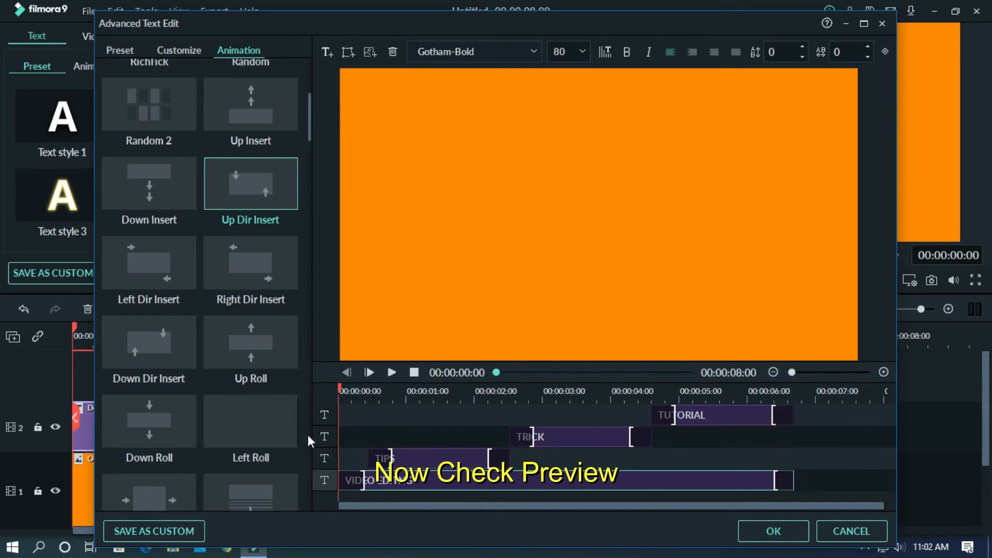
click(394, 373)
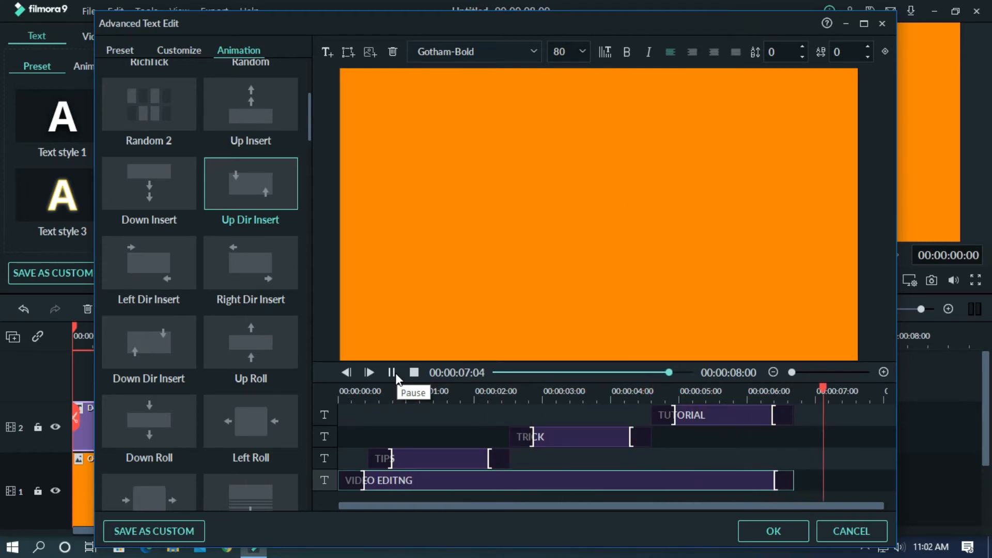
click(771, 532)
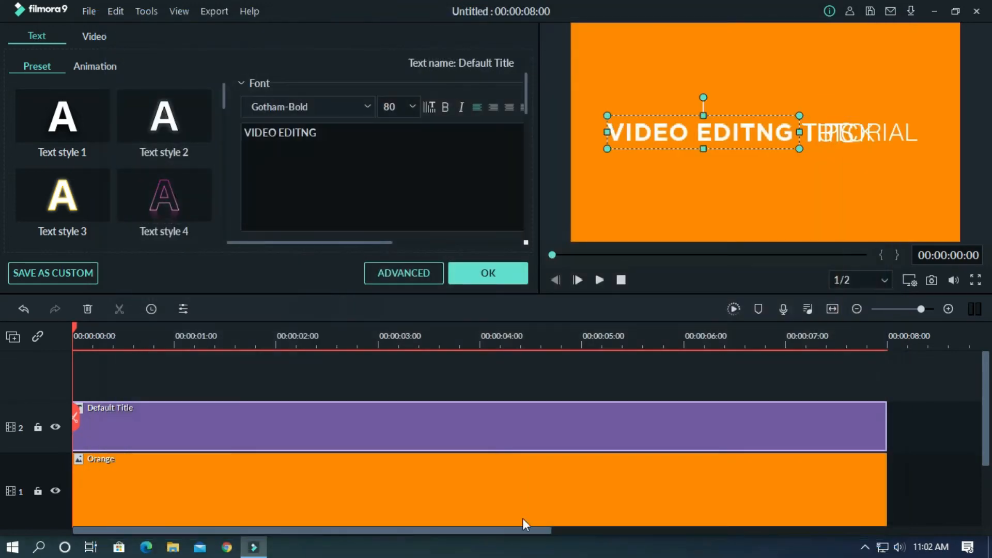
drag(422, 531, 483, 530)
click(489, 272)
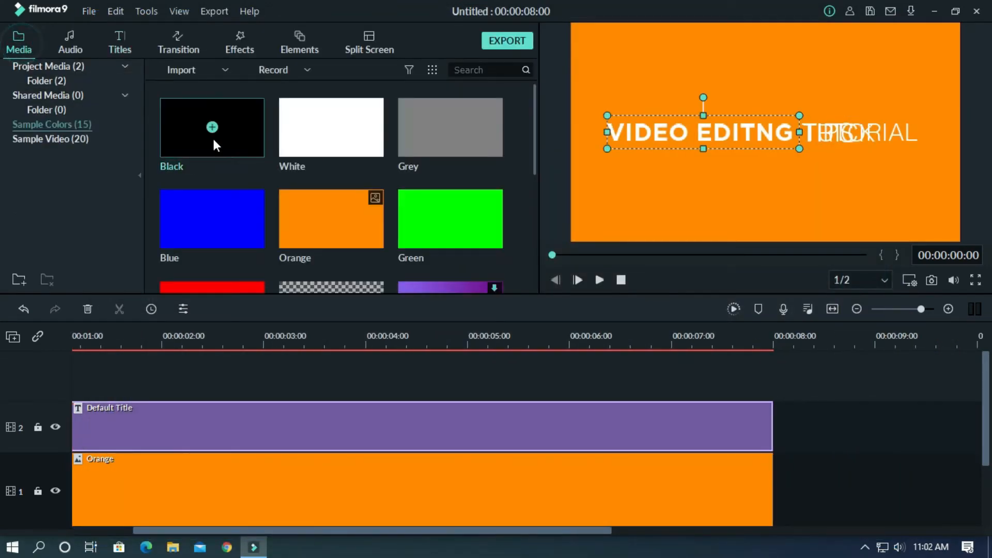
- Place the Free_Sample_By_Wix logo image on a new track above the title, near the title's end
click(53, 66)
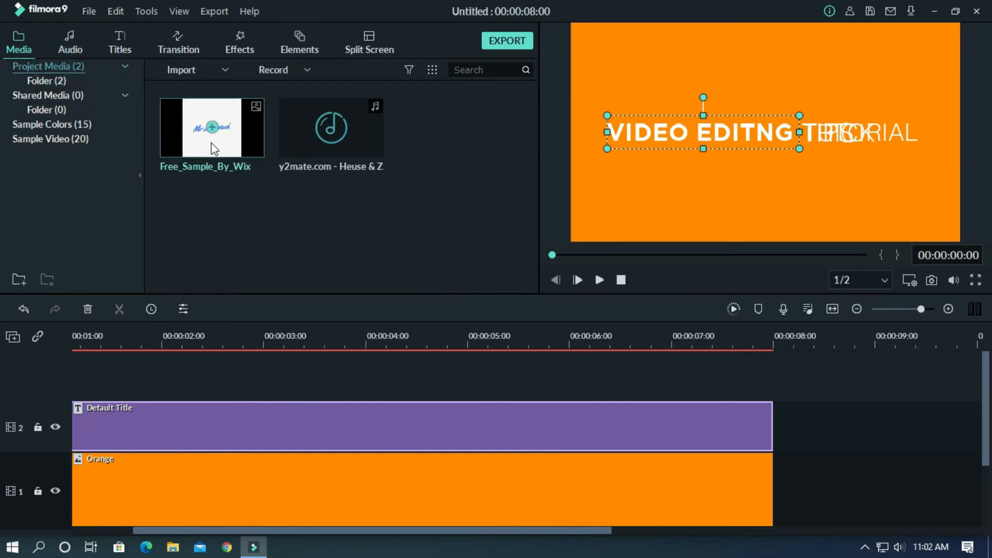
drag(245, 149, 647, 375)
drag(518, 535, 581, 533)
drag(459, 333, 488, 342)
drag(560, 401, 548, 429)
- Shrink the logo in the upper middle of the frame and start its clip at about 00:00:06:18
drag(876, 24, 743, 155)
click(561, 418)
drag(567, 418, 562, 419)
drag(558, 336, 589, 336)
drag(597, 414, 622, 418)
drag(698, 341, 516, 332)
drag(715, 201, 777, 119)
- Trim the logo clip to end at 00:00:10:00
mouse_move(513, 335)
mouse_down()
mouse_move(487, 336)
mouse_move(515, 336)
mouse_up()
drag(492, 532, 588, 535)
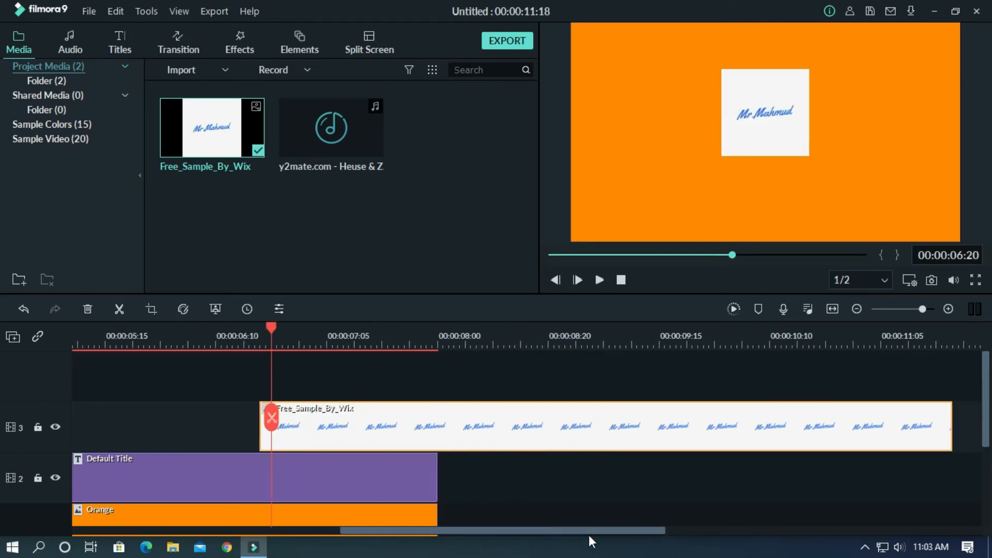
drag(933, 415, 697, 402)
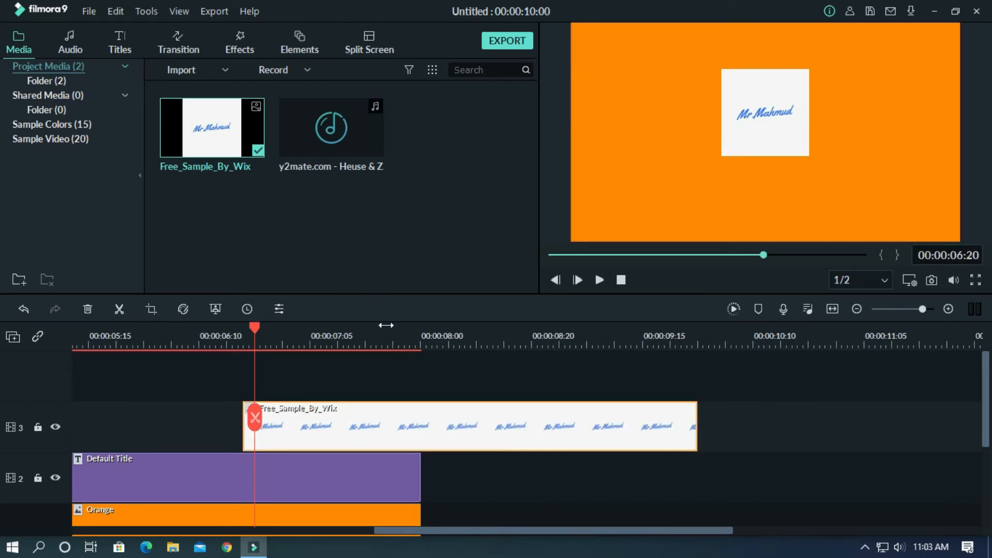
- Apply the Boom! motion to the logo clip
double_click(328, 424)
click(154, 37)
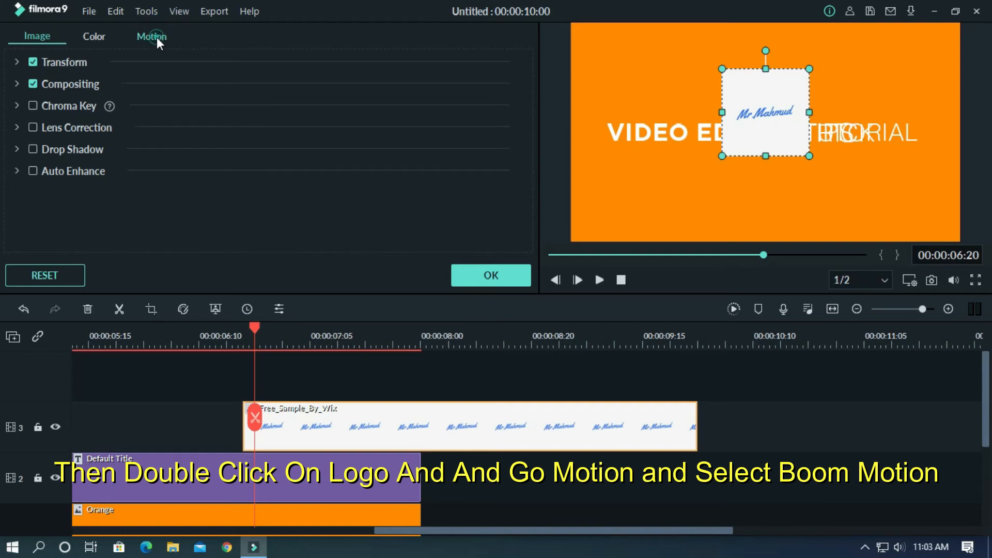
click(157, 38)
click(168, 95)
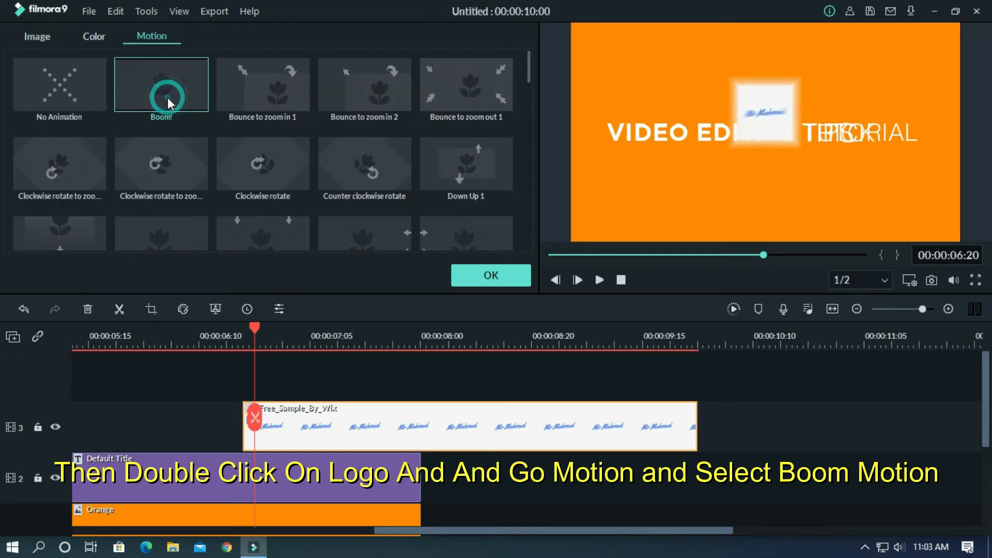
click(495, 272)
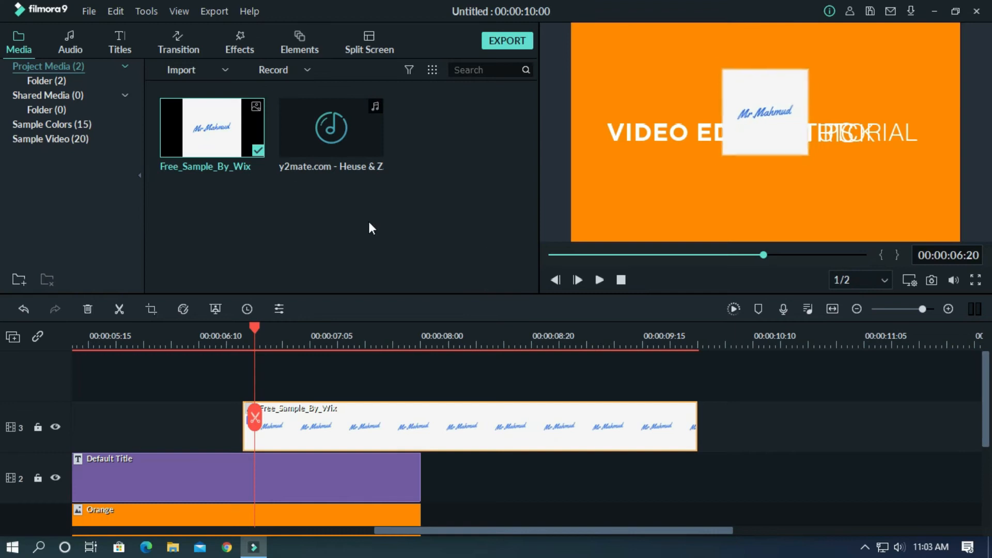
- Add a Default Title on a new track above the logo clip and trim it to the logo's start and end
click(117, 43)
drag(240, 136, 243, 384)
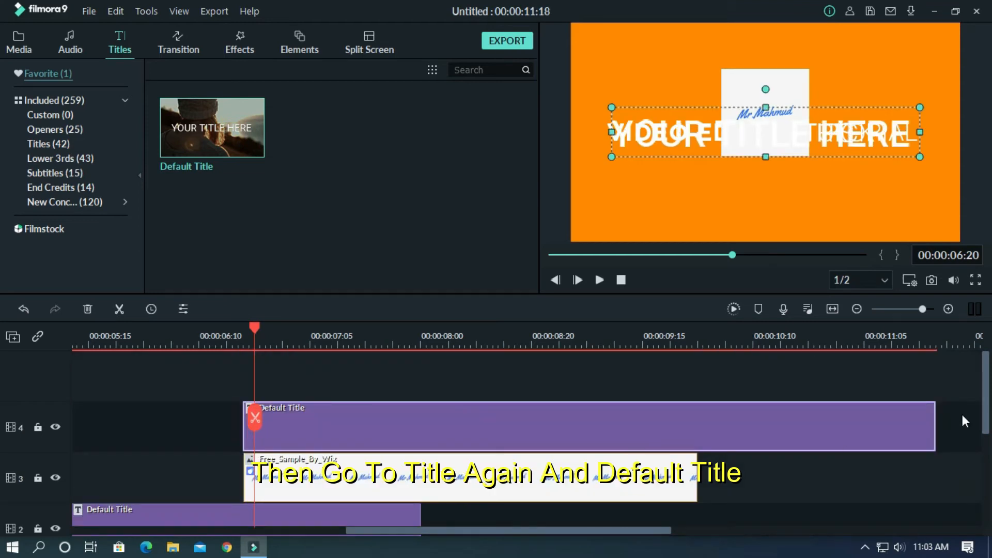
drag(935, 422, 698, 431)
- Replace the new title's text with the channel name, shrink it and move it below the logo
double_click(628, 427)
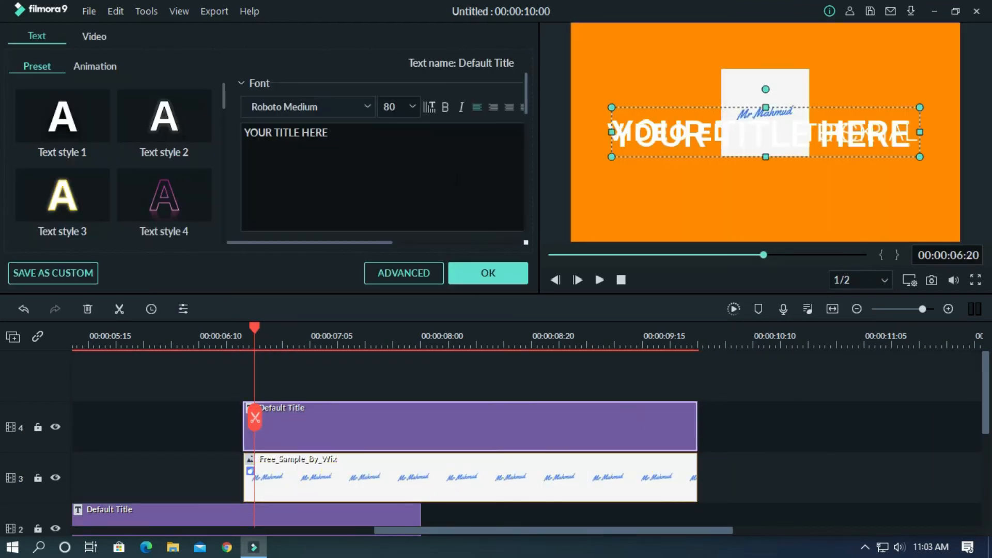
click(187, 118)
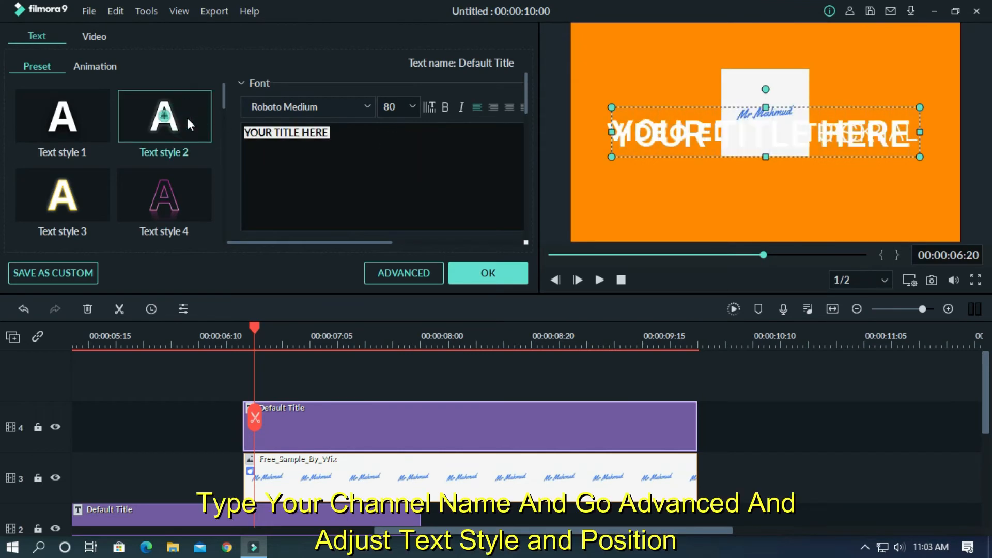
drag(336, 137, 209, 113)
text(MR MAHMUD)
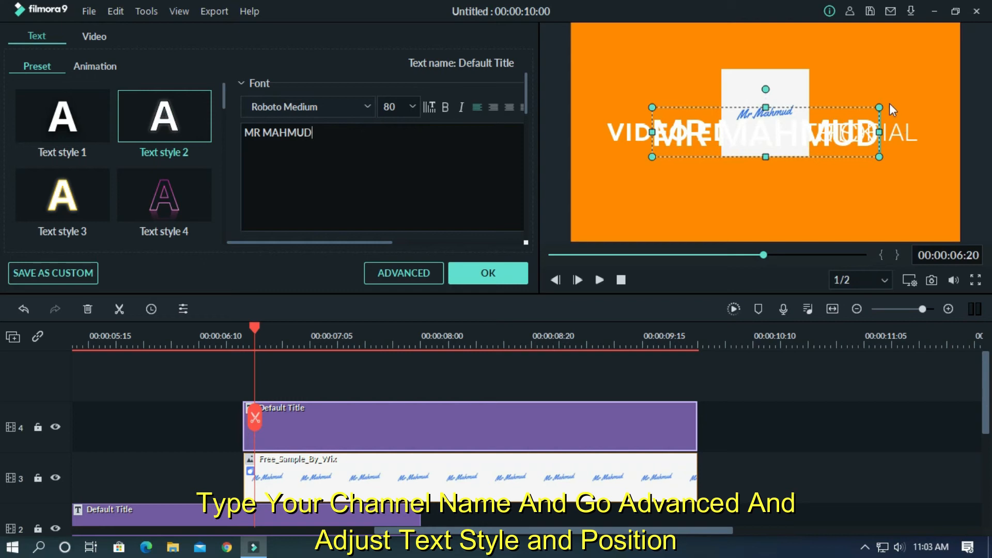
drag(794, 130, 816, 166)
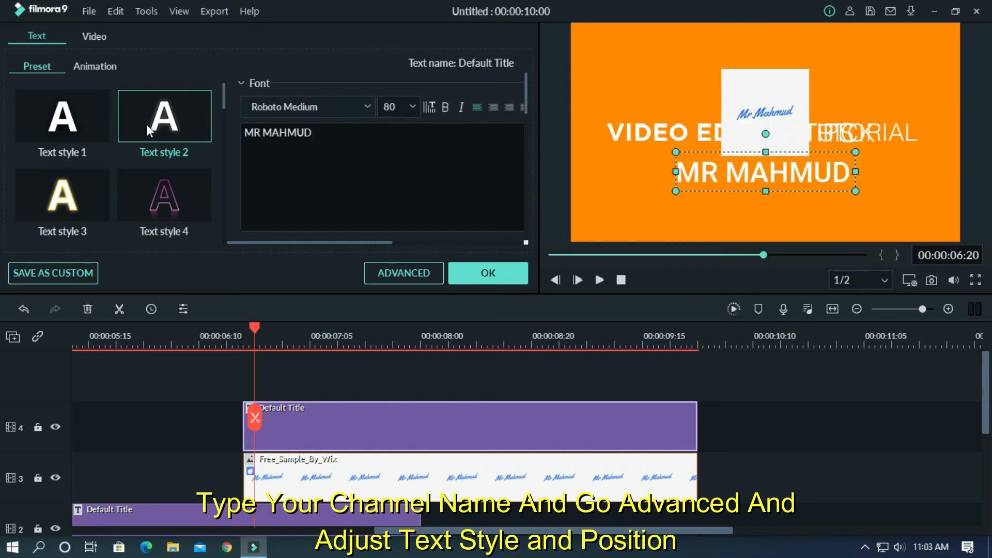
- Try several preset styles on the channel name in the advanced editor and apply Text style 15
click(382, 271)
click(259, 99)
drag(311, 163, 311, 277)
click(269, 480)
click(165, 331)
drag(309, 313, 309, 440)
click(288, 311)
click(263, 382)
click(160, 145)
- Shrink the channel name further and centre it just beneath the logo
drag(480, 293, 523, 284)
drag(628, 265, 628, 265)
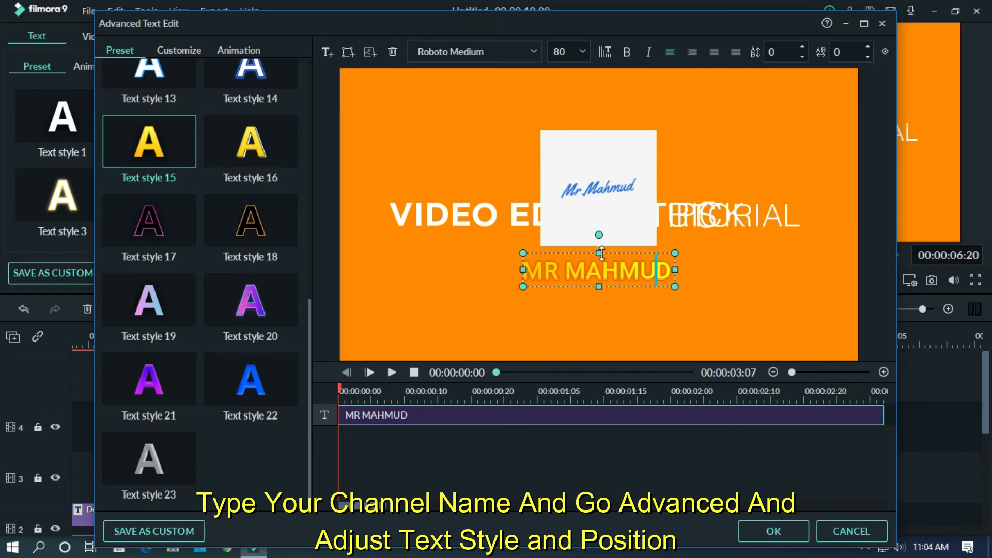
drag(601, 253, 601, 255)
- Apply Up Dir Insert to the channel name, ending its entrance at 00:00:00:08 and starting its exit at about 00:00:02:23
click(179, 50)
click(235, 50)
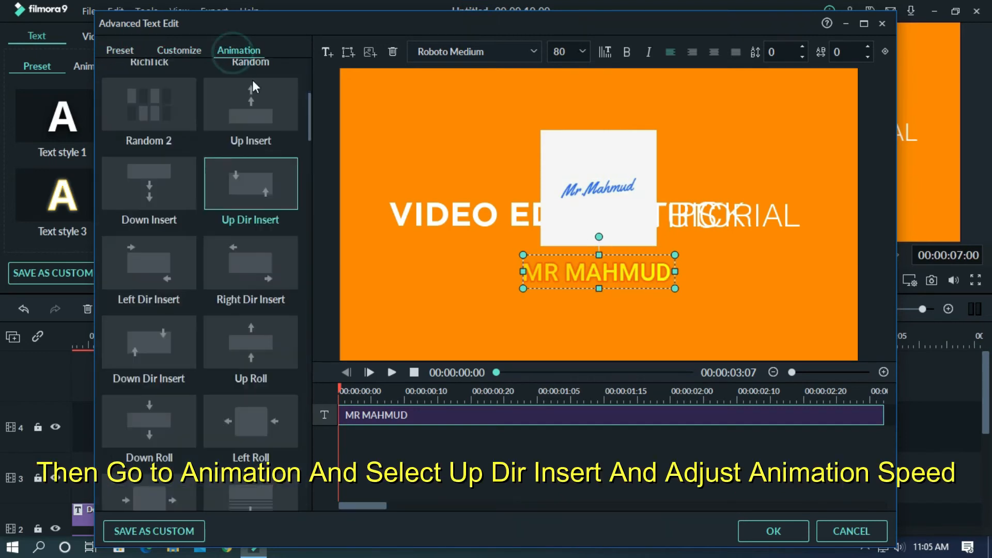
click(277, 193)
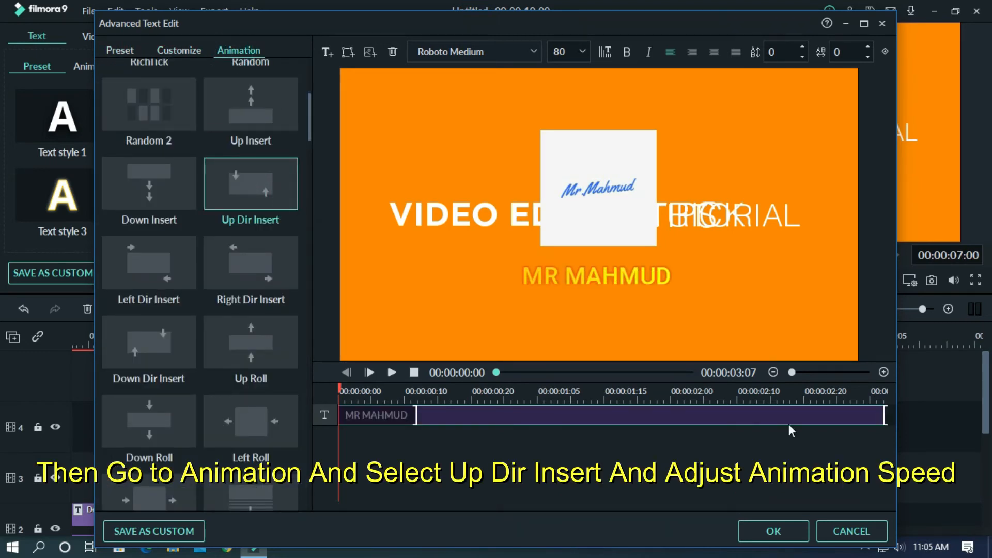
drag(882, 416, 825, 416)
drag(416, 420, 383, 420)
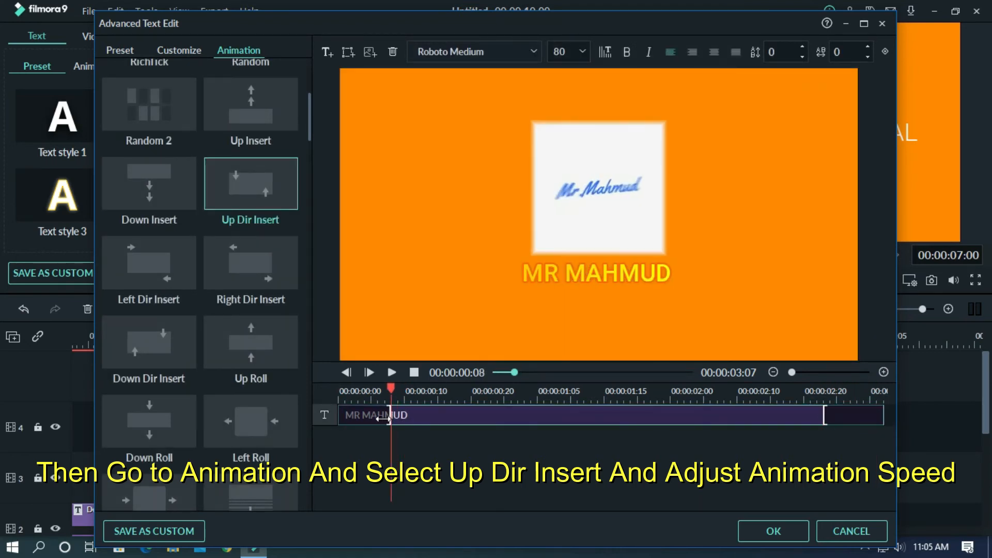
- Accept the channel name's animation and play the ending from just before the logo appears
click(759, 530)
click(217, 340)
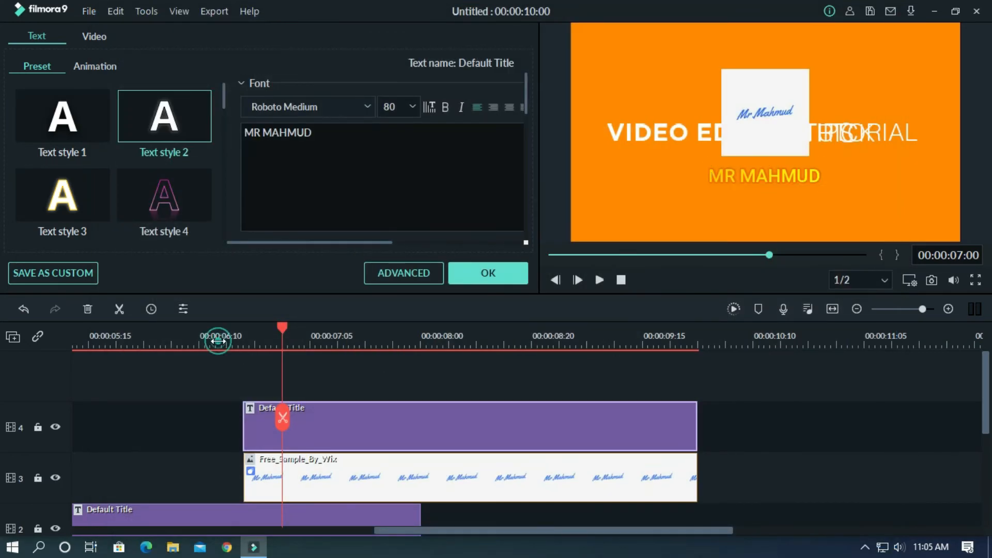
key(space)
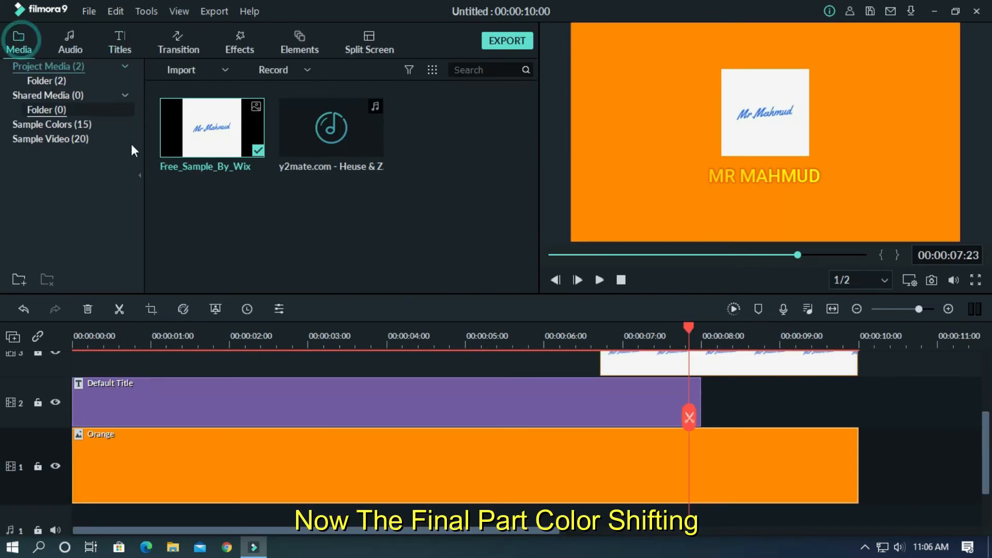
- Split the Orange background clip at 00:00:02:14, where the TIPS animation ends
click(181, 329)
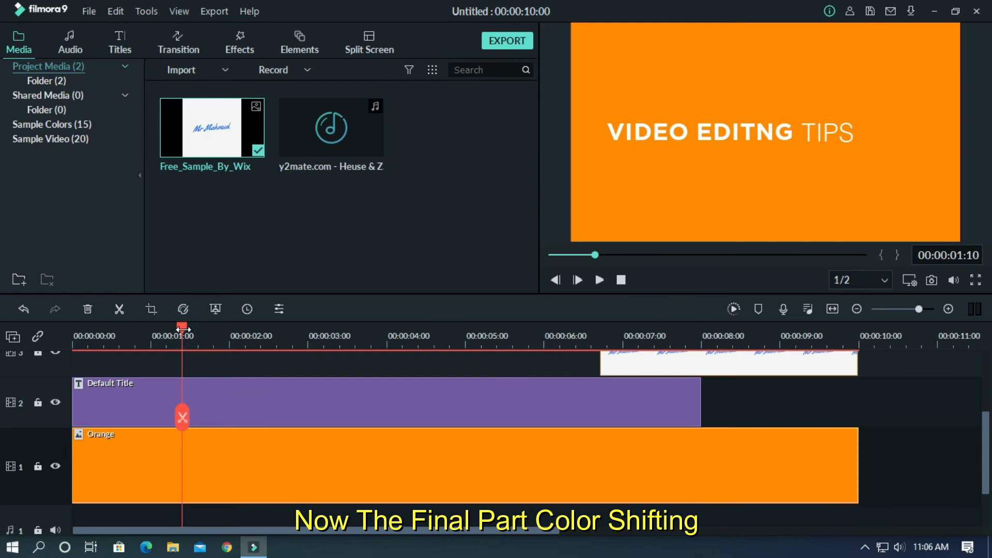
click(183, 329)
drag(180, 329, 275, 342)
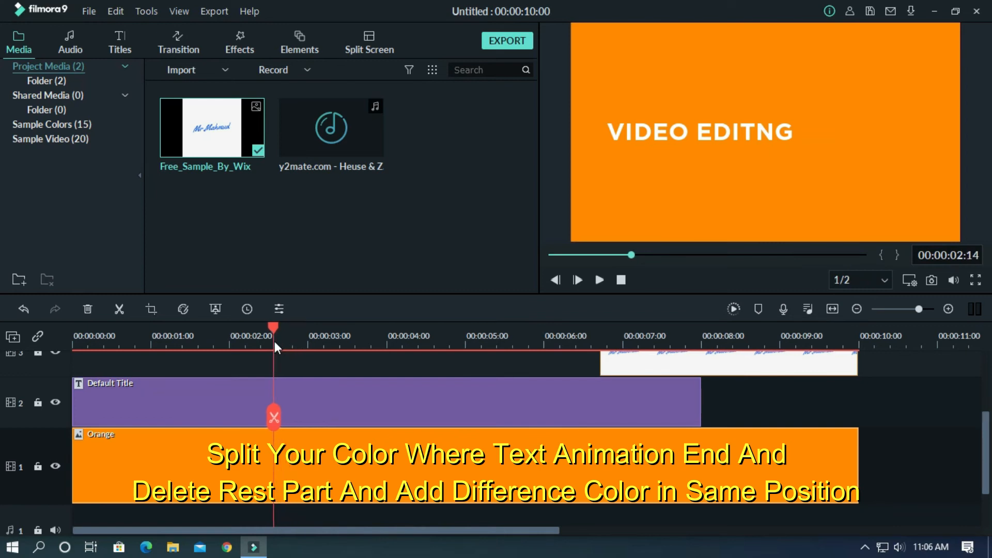
click(310, 483)
click(274, 417)
- Turn off track linking and delete the Orange part after the split, keeping the other clips in place
key(Delete)
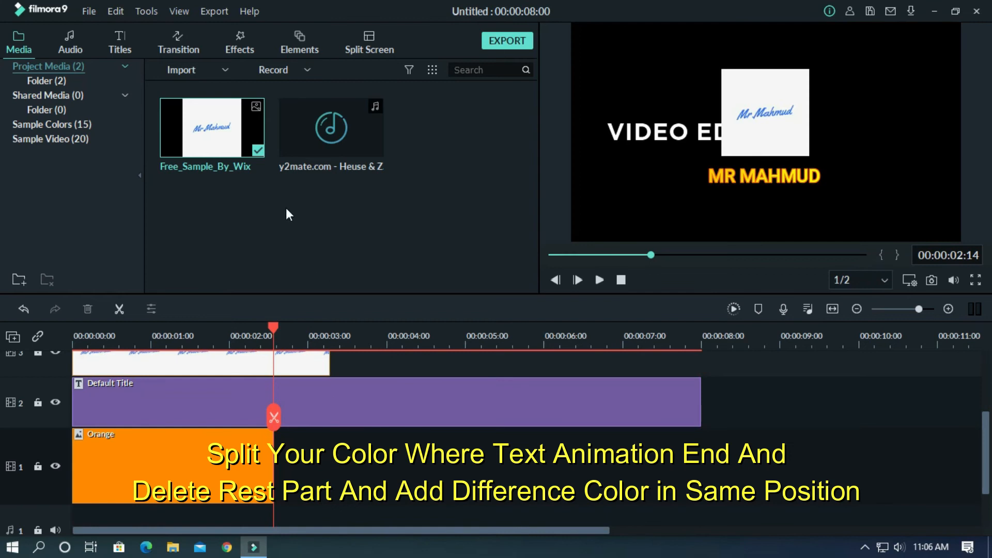
key(ctrl+z)
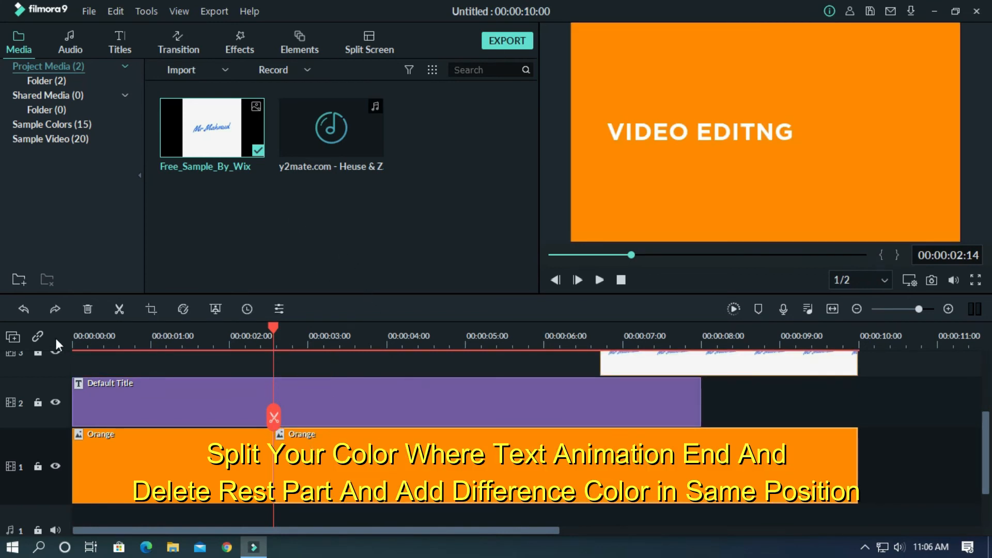
click(38, 334)
key(Delete)
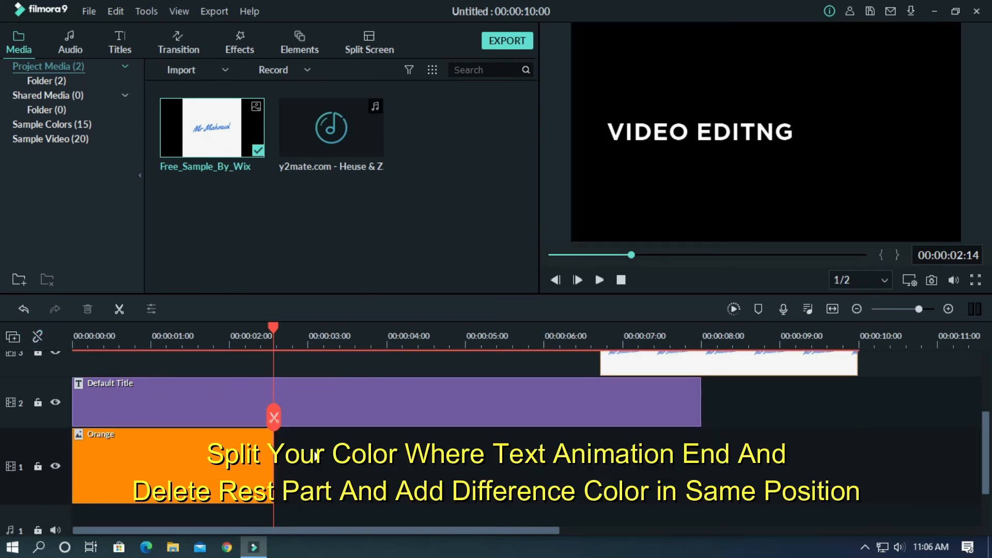
- Insert the Blue sample color after the Orange clip and cut it off at about 00:00:04:15
click(64, 126)
drag(254, 231, 289, 414)
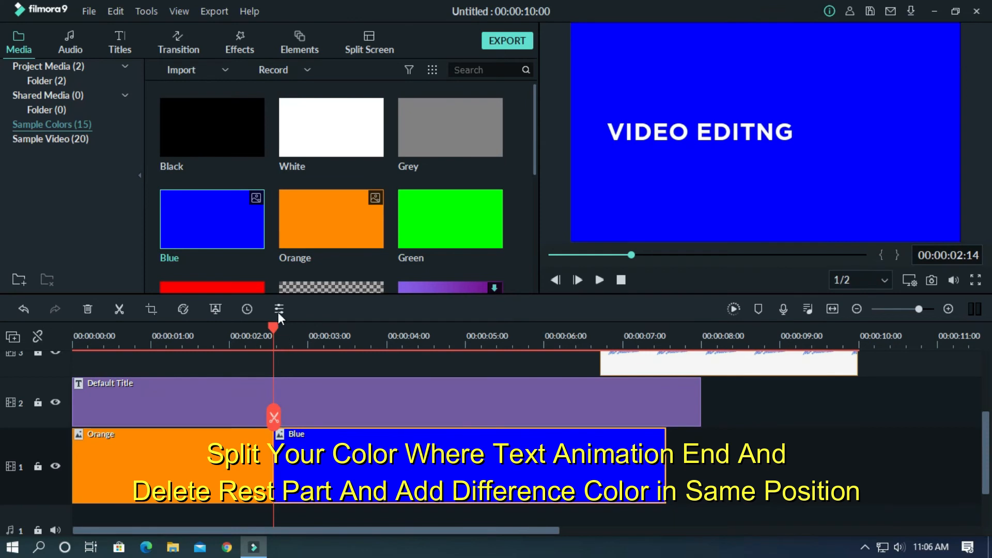
drag(274, 326, 438, 349)
click(434, 417)
key(Delete)
- Insert the Red sample color after the Blue clip and cut it off at 00:00:06:18
drag(218, 287, 437, 455)
drag(433, 337, 601, 355)
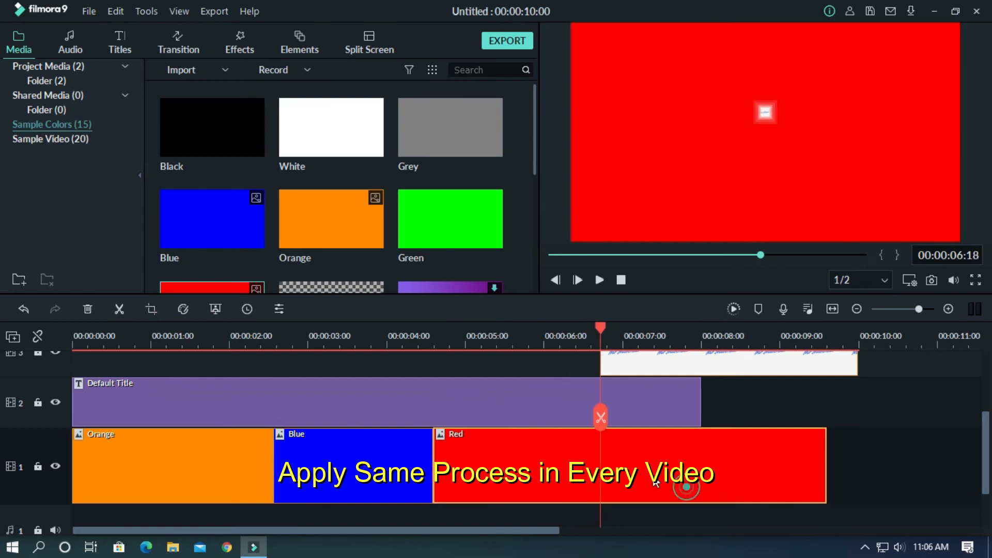
click(601, 418)
key(Delete)
- Insert the Orange sample color after the Red clip and cut it off at 00:00:10:00
drag(331, 227, 609, 468)
drag(512, 530, 638, 533)
key(space)
drag(623, 338, 629, 354)
click(629, 418)
key(Delete)
drag(628, 531, 480, 530)
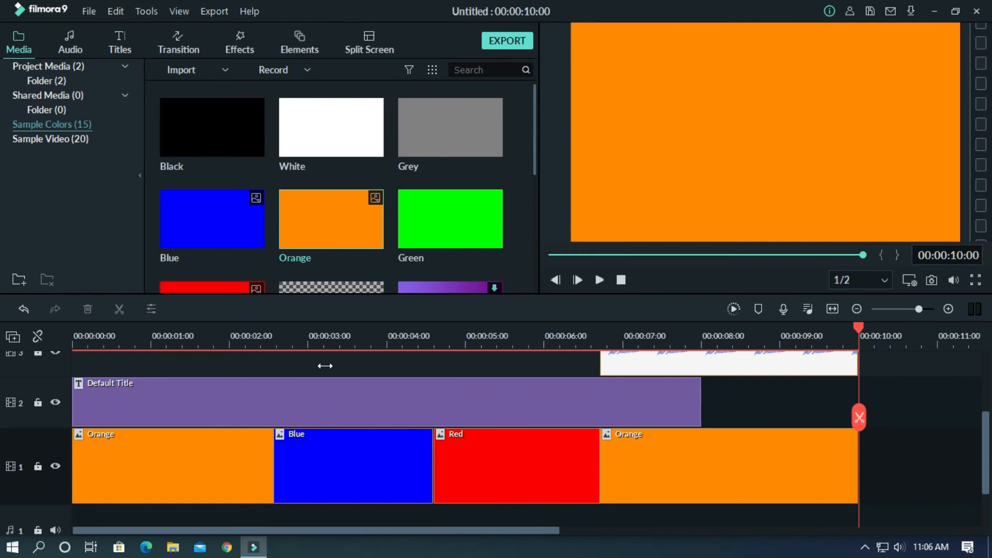
- Search the transitions for "fade" and place Fade Grayscale on the cuts between the color clips
click(180, 48)
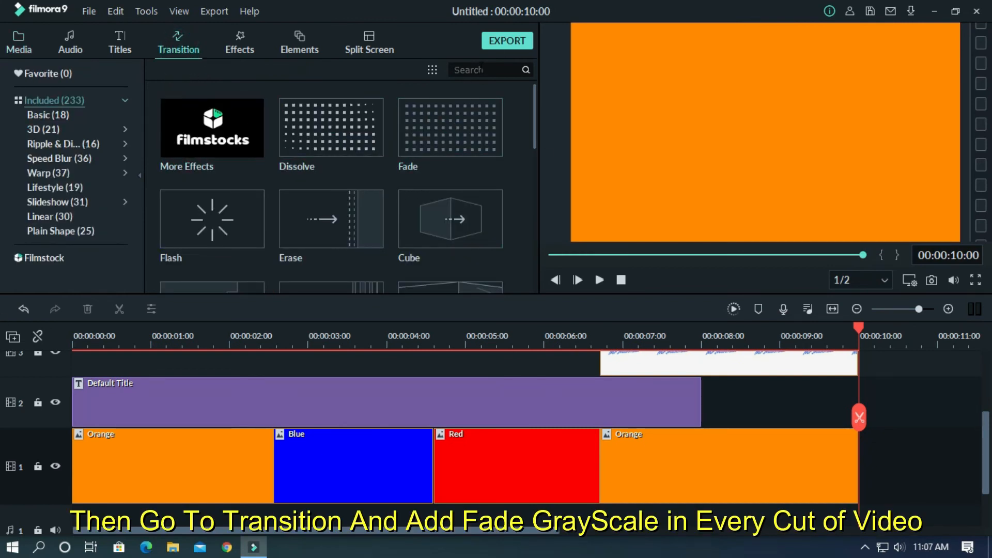
click(482, 68)
text(fade)
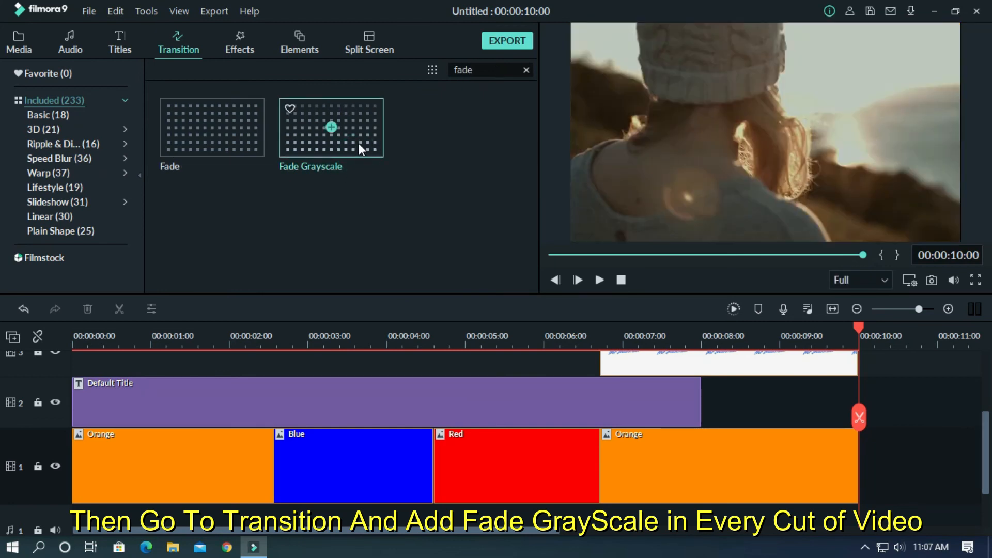
drag(360, 134, 588, 468)
- Add Fade Grayscale to the start of the first Orange clip and the end of the last one
drag(858, 327, 254, 398)
drag(345, 140, 59, 483)
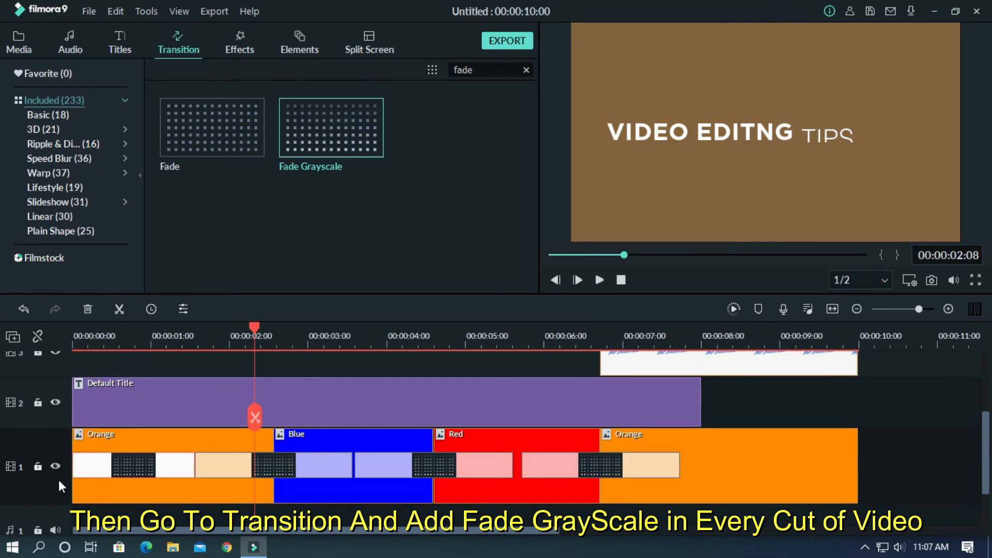
drag(330, 128, 779, 465)
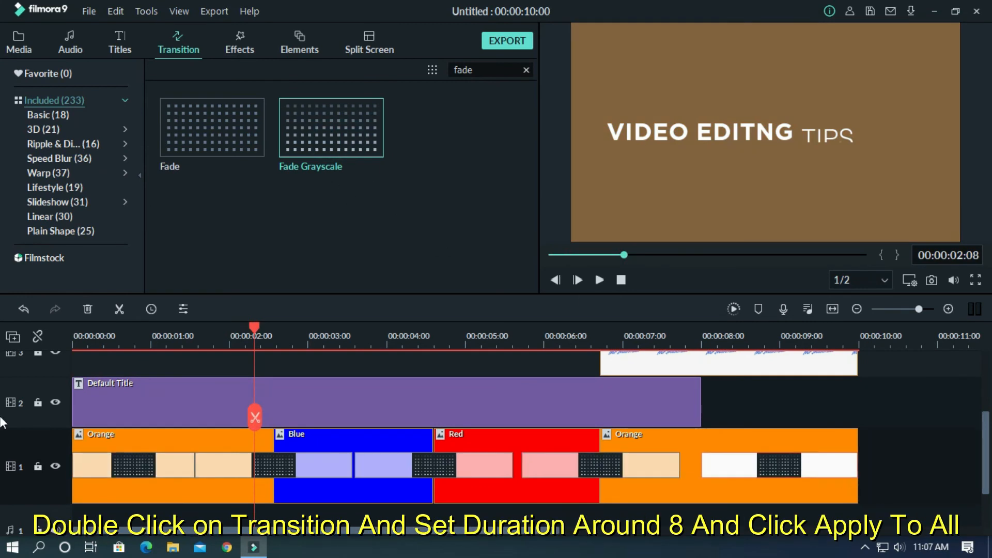
- Set the duration of the transition between the Blue and Red clips to 8 frames
double_click(494, 464)
text(00:00:00:01)
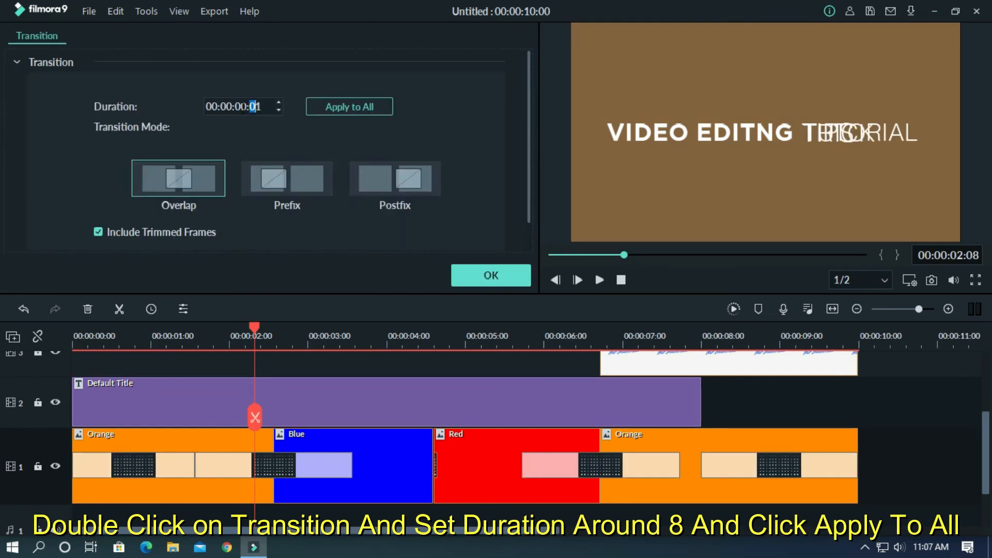
text(8)
click(245, 106)
text(0)
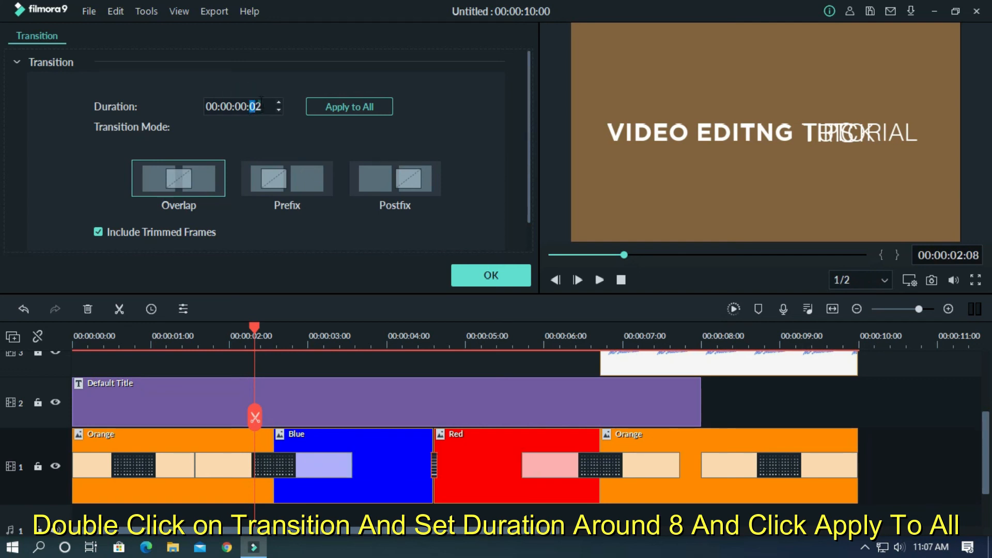